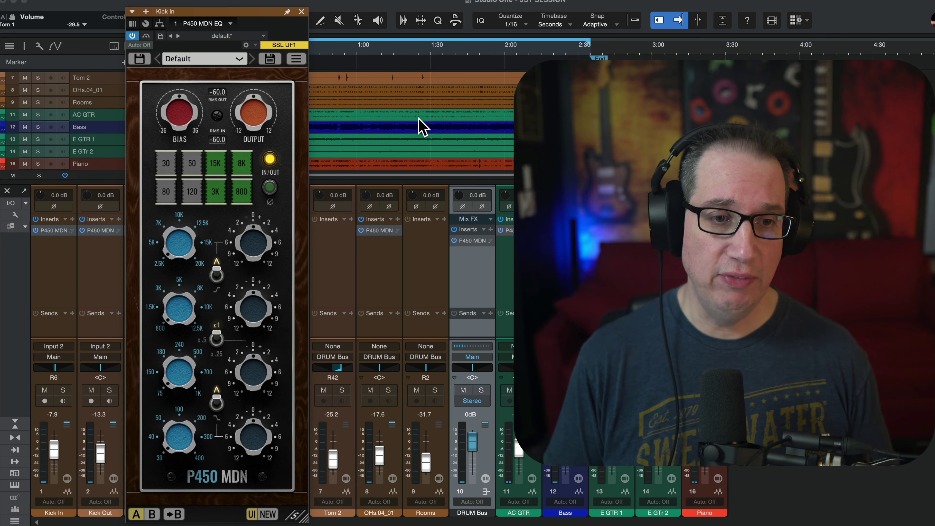
# Drag the Kick In P450 MDN EQ window into position over the mixer
pyautogui.moveTo(209, 7); pyautogui.dragTo(223, 1)
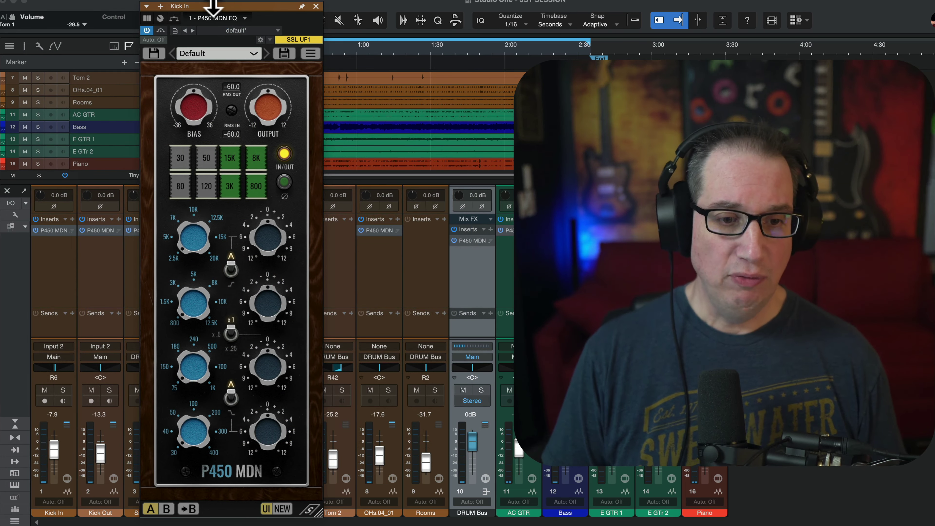
# Nudge the Kick In EQ window into place over the mixer
pyautogui.moveTo(211, 3); pyautogui.dragTo(212, 0)
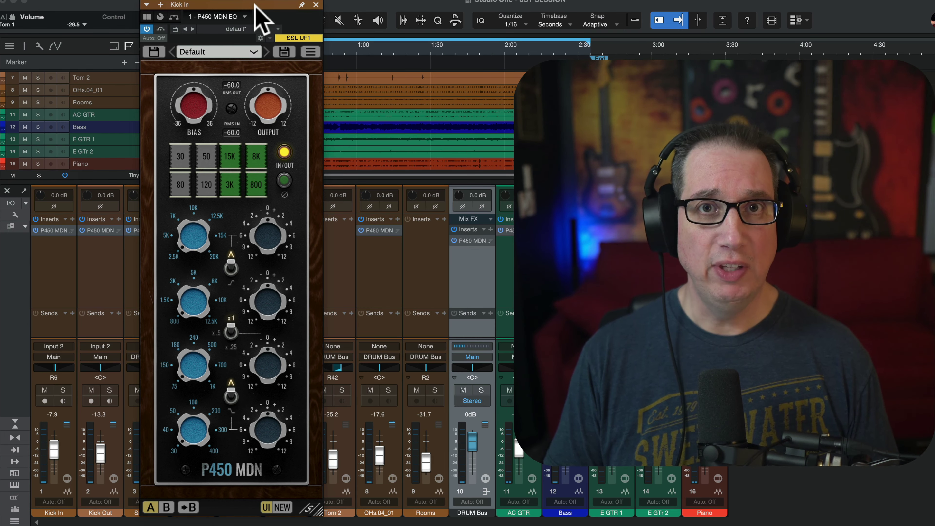
pyautogui.moveTo(256, 4); pyautogui.dragTo(254, 5)
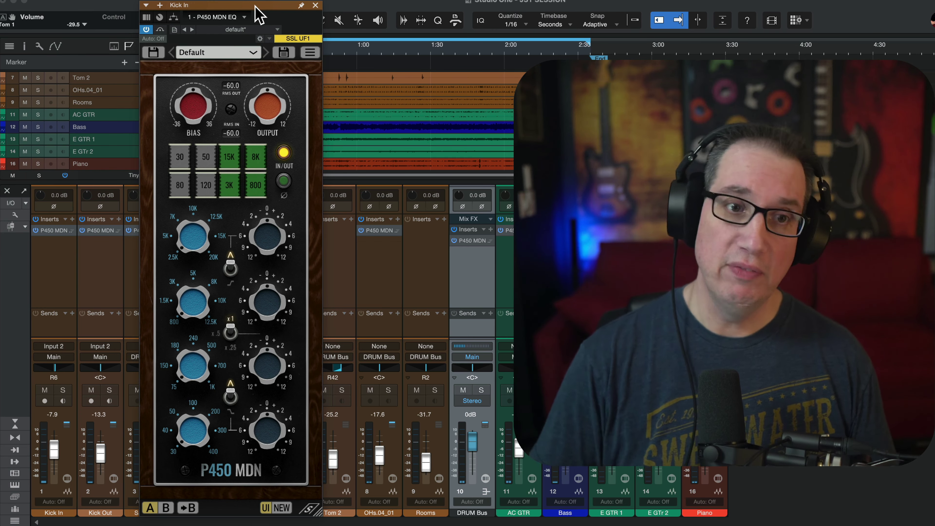
pyautogui.moveTo(253, 3); pyautogui.dragTo(257, 4)
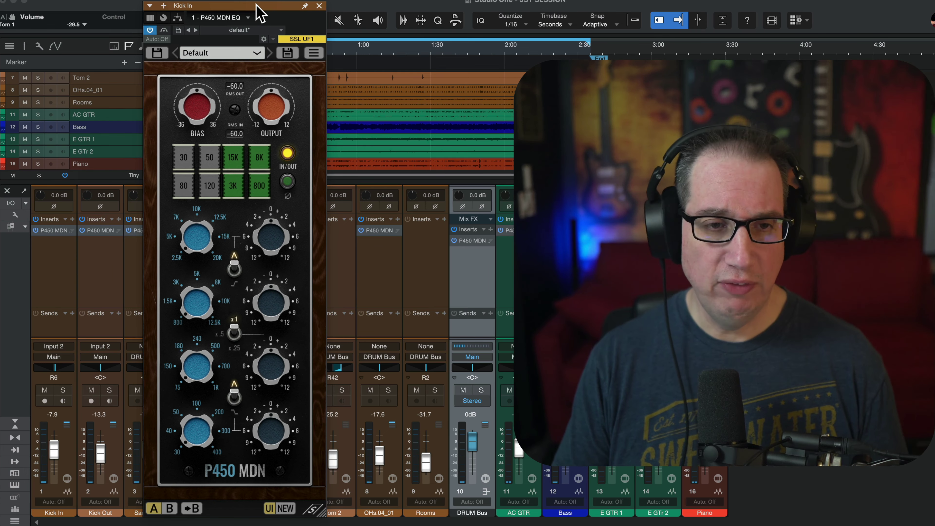
pyautogui.moveTo(257, 5); pyautogui.dragTo(258, 5)
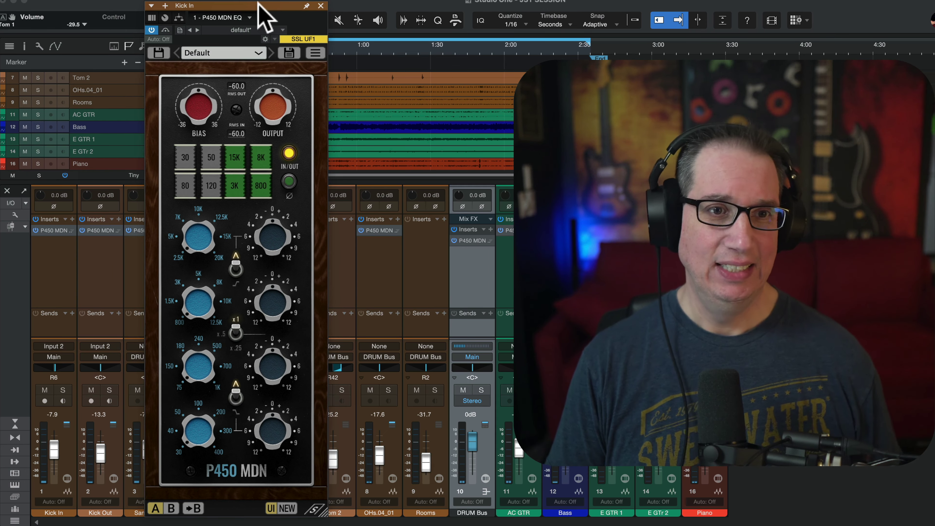
# Lower the bias to -1.33, compare polarity and EQ bypass, then restore polarity
pyautogui.click(198, 26)
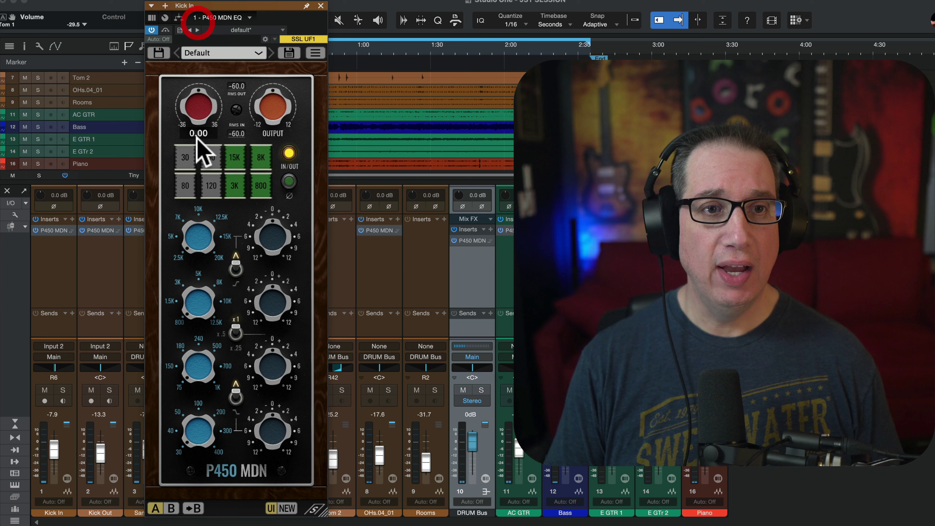
pyautogui.moveTo(188, 108); pyautogui.dragTo(194, 121)
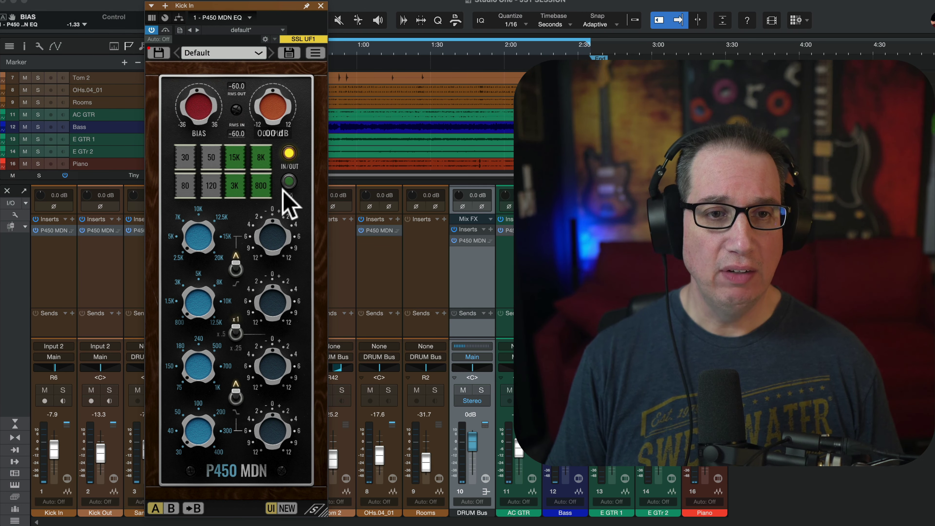
pyautogui.click(289, 182)
pyautogui.click(289, 153)
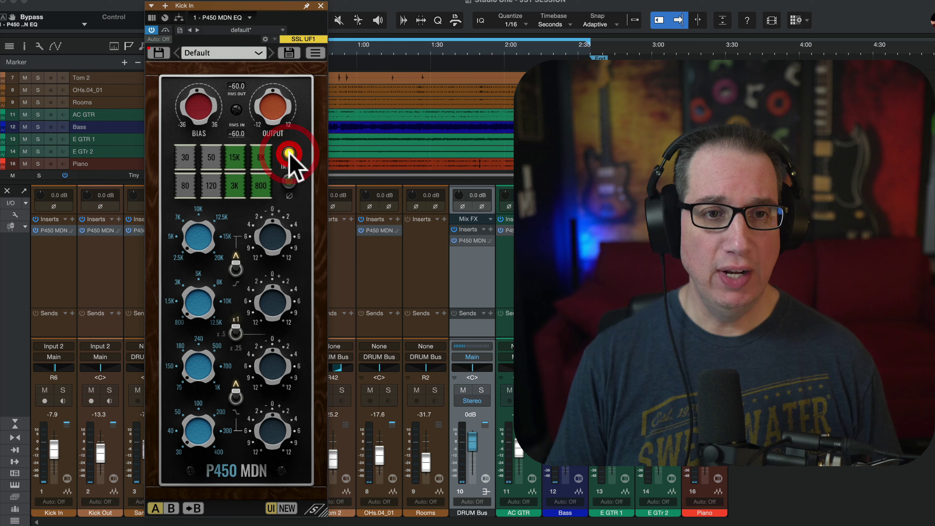
pyautogui.click(289, 181)
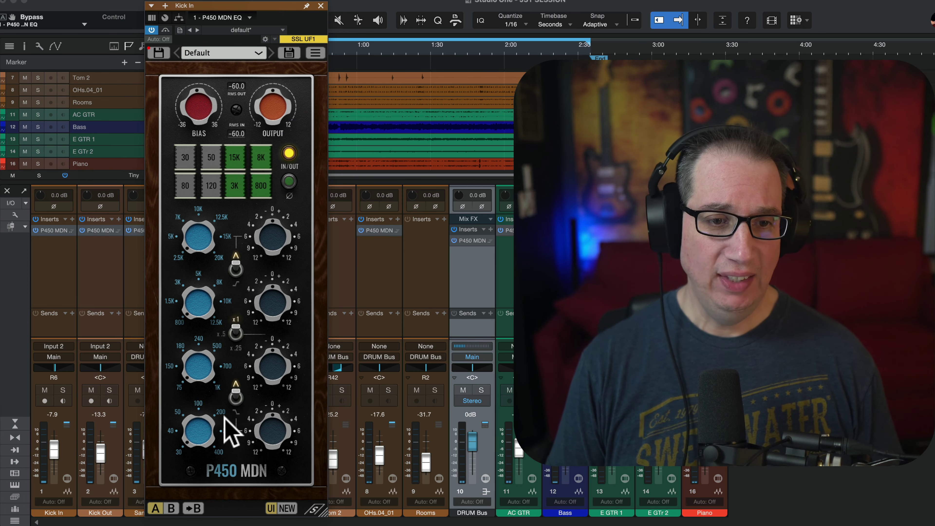
pyautogui.moveTo(218, 6); pyautogui.dragTo(214, 4)
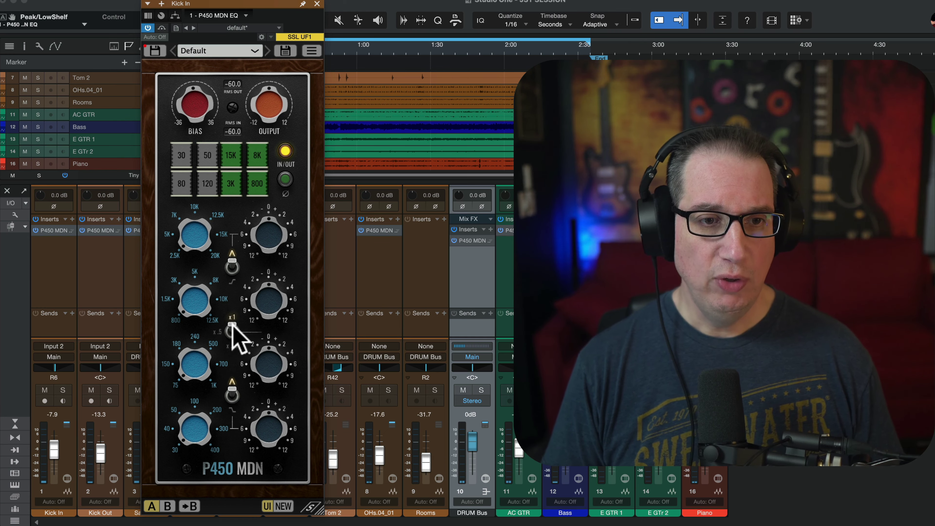
# Try high-mid boosts of 2.00 and 4.50, then settle the high-mid gain at 0.50
pyautogui.moveTo(262, 305); pyautogui.dragTo(268, 286)
pyautogui.doubleClick(261, 304)
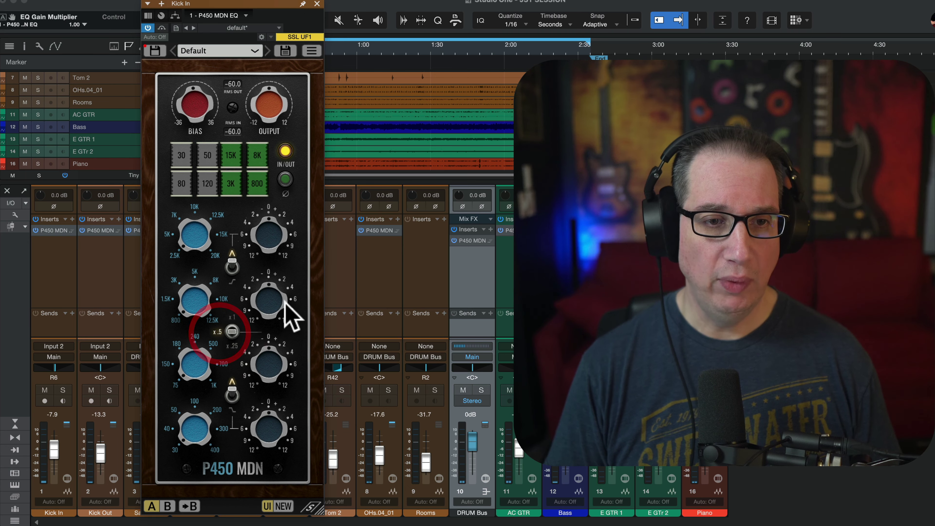
pyautogui.moveTo(273, 298)
pyautogui.mouseDown()
pyautogui.moveTo(281, 251)
pyautogui.moveTo(271, 302)
pyautogui.mouseUp()
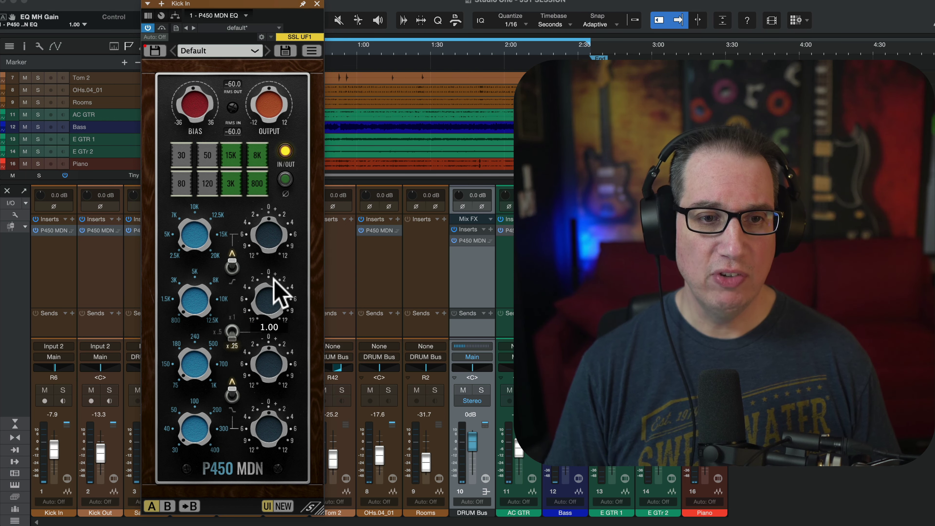
pyautogui.moveTo(273, 280); pyautogui.dragTo(273, 291)
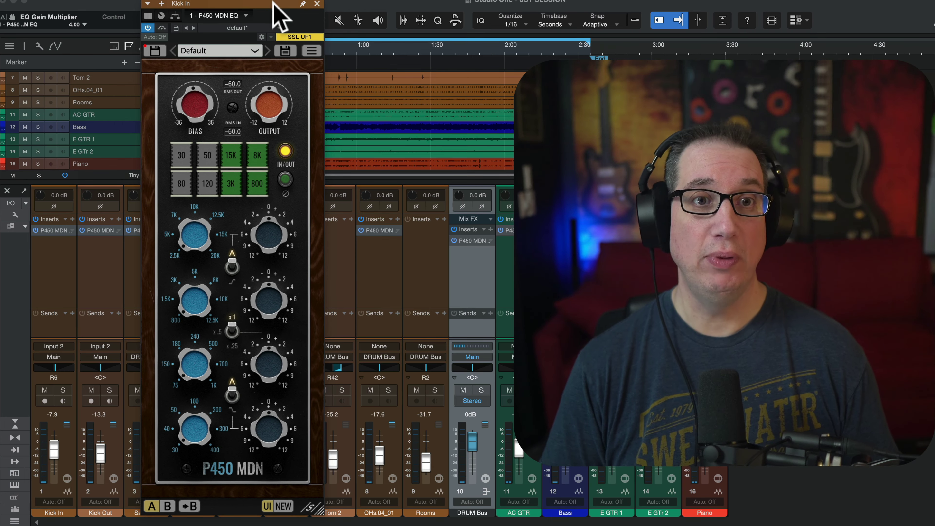
pyautogui.moveTo(270, 3); pyautogui.dragTo(264, 1)
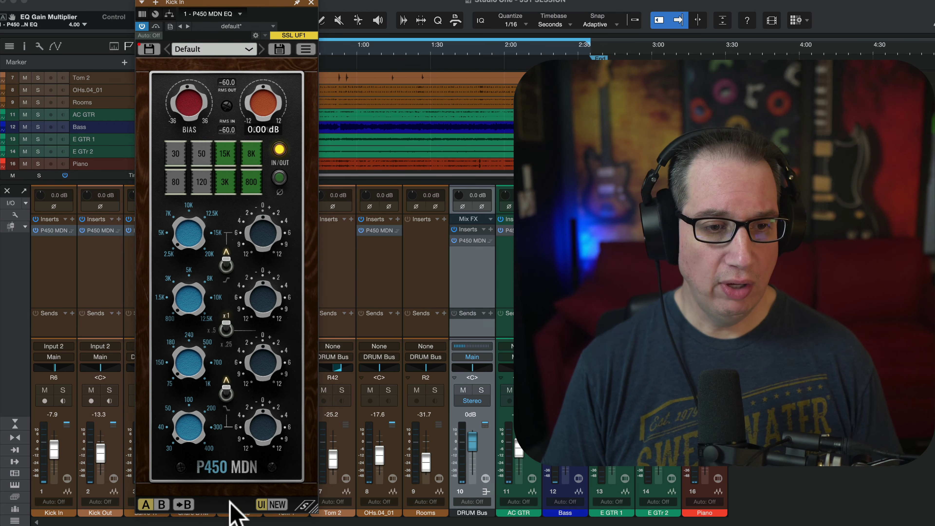
# Switch the EQ to its old-style look, resize it, and save that size as default
pyautogui.click(274, 502)
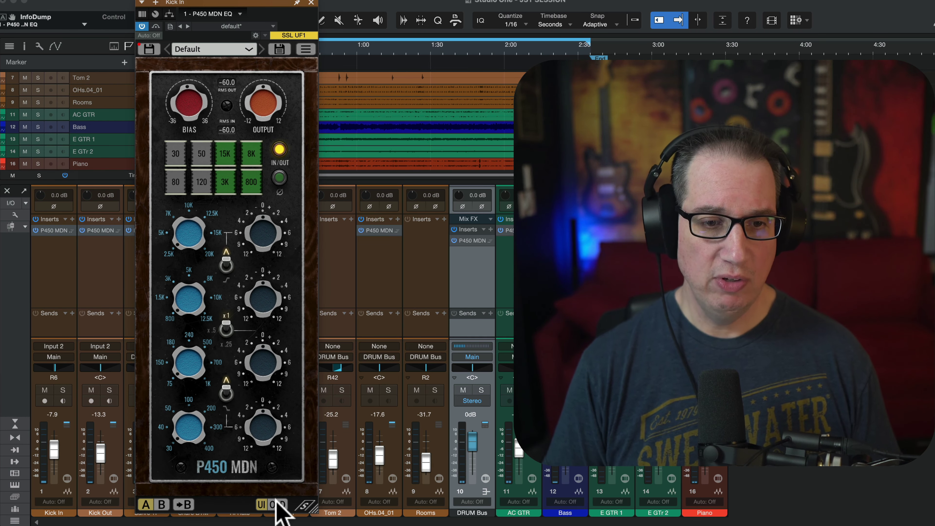
pyautogui.moveTo(314, 511); pyautogui.dragTo(359, 509)
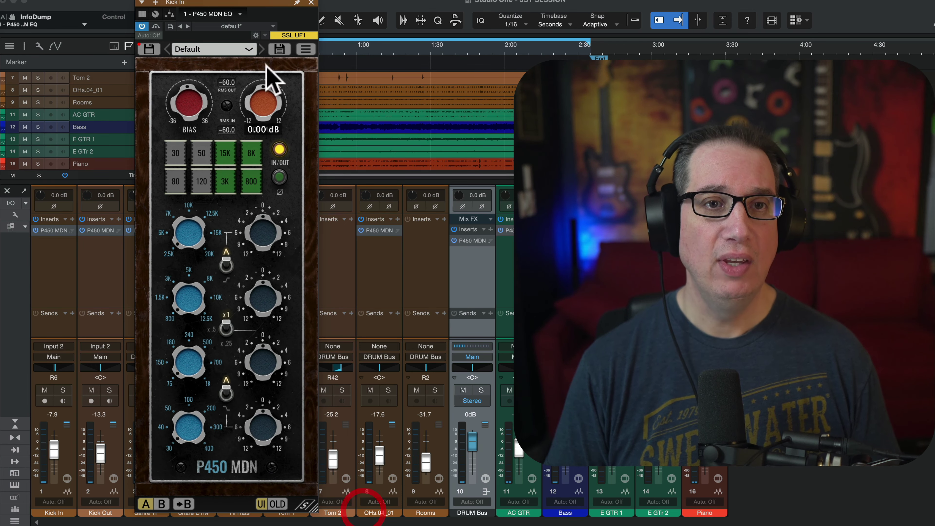
pyautogui.click(299, 44)
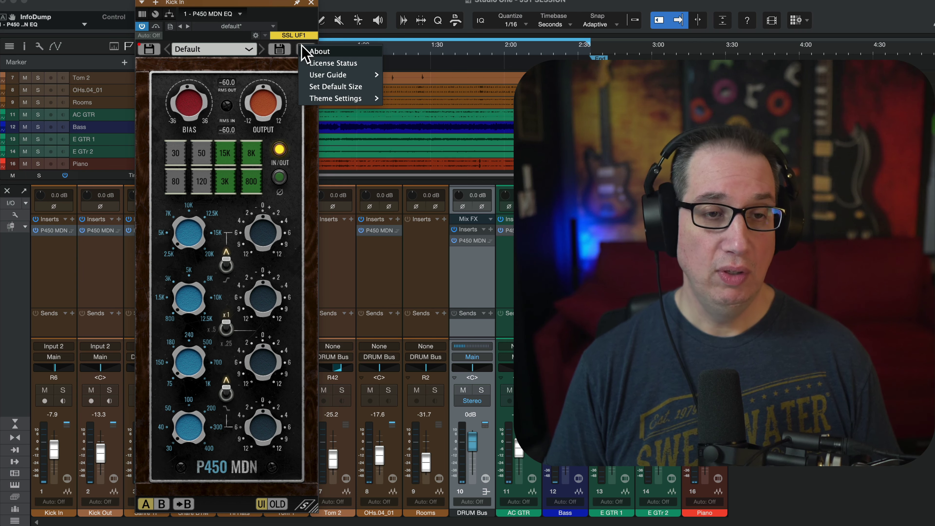
pyautogui.click(353, 87)
# Browse the plugin menu's Theme Settings and move the EQ window right
pyautogui.click(302, 48)
pyautogui.moveTo(322, 77)
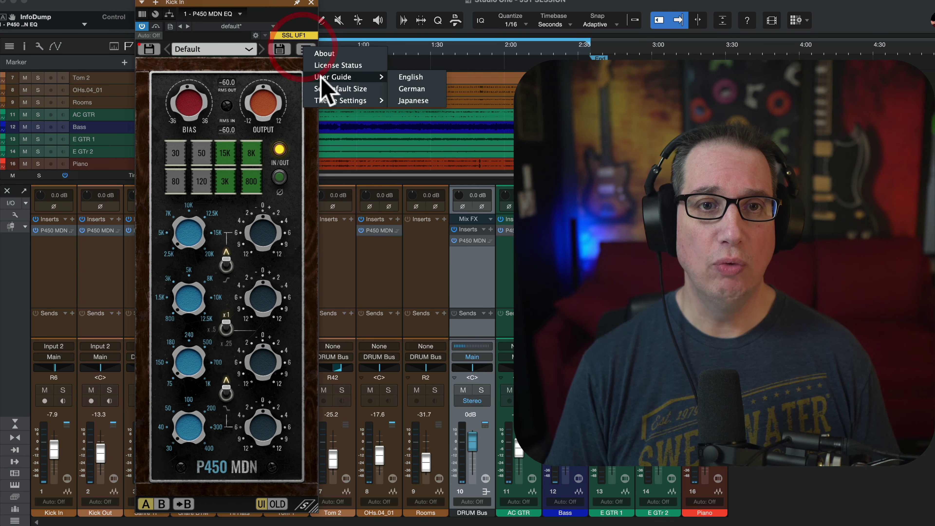
pyautogui.moveTo(333, 101)
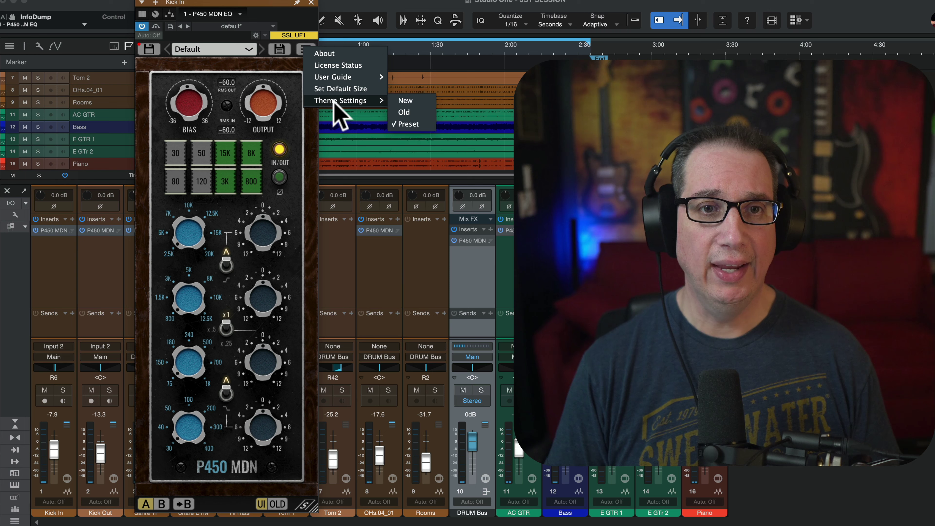
pyautogui.moveTo(276, 5); pyautogui.dragTo(301, 1)
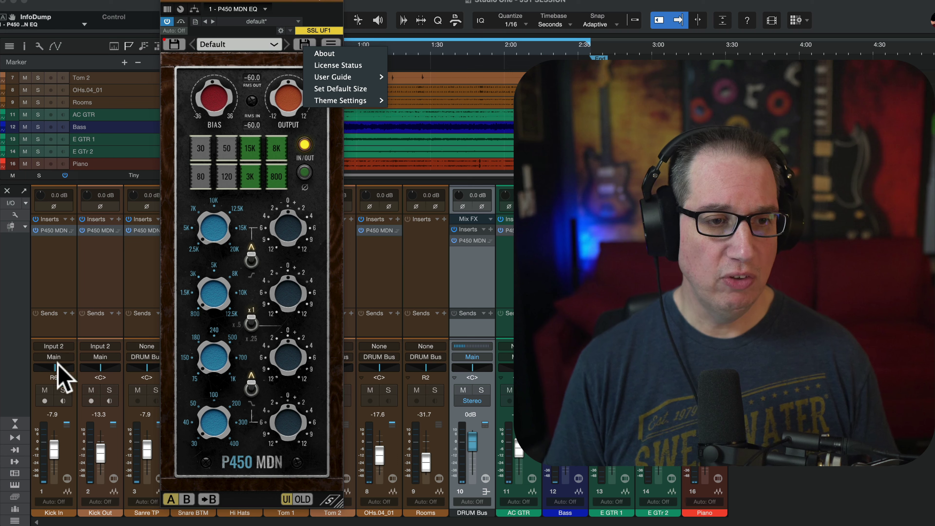
# Solo Kick In, position the EQ window, and browse the presets and insert options
pyautogui.click(63, 389)
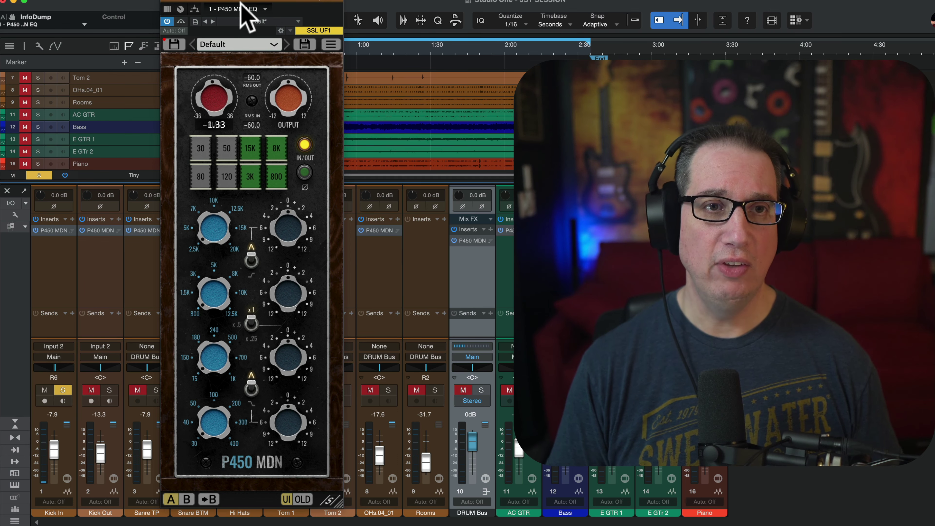
pyautogui.moveTo(240, 2); pyautogui.dragTo(246, 4)
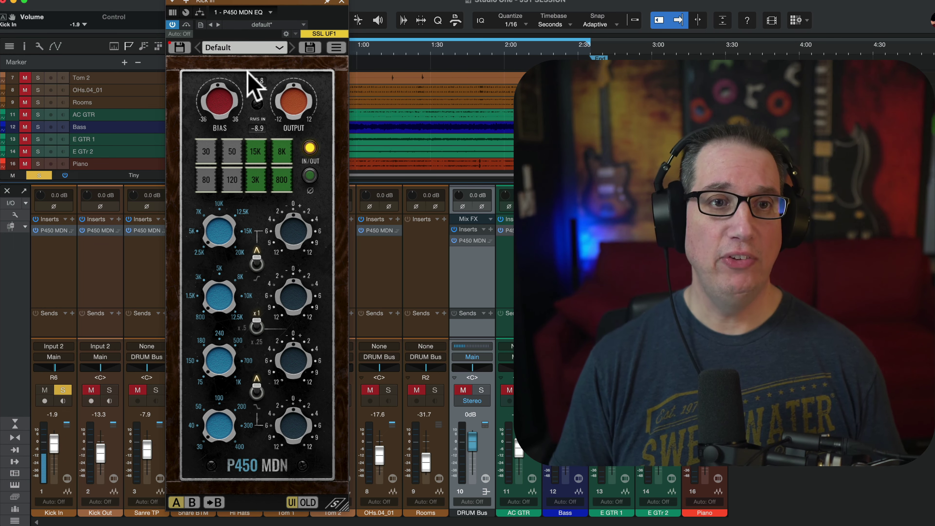
pyautogui.moveTo(255, 6); pyautogui.dragTo(253, 6)
pyautogui.click(254, 106)
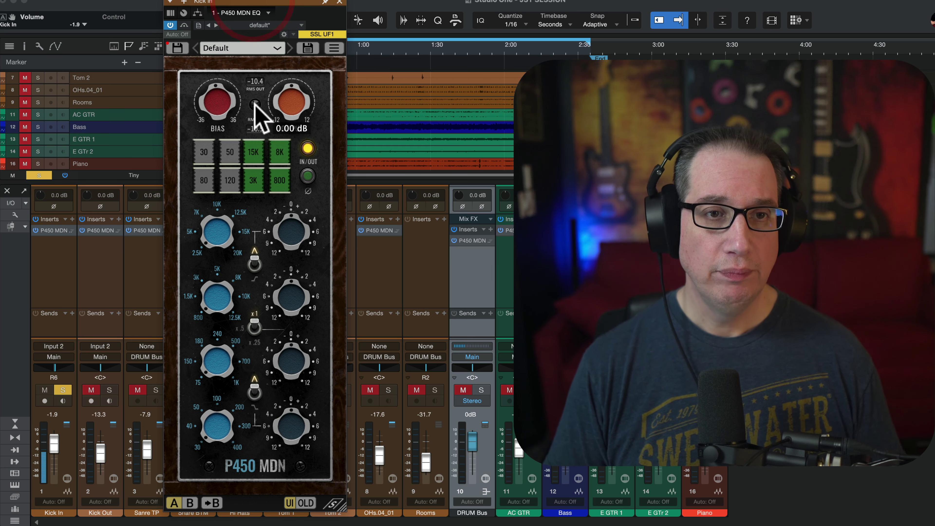
pyautogui.click(261, 47)
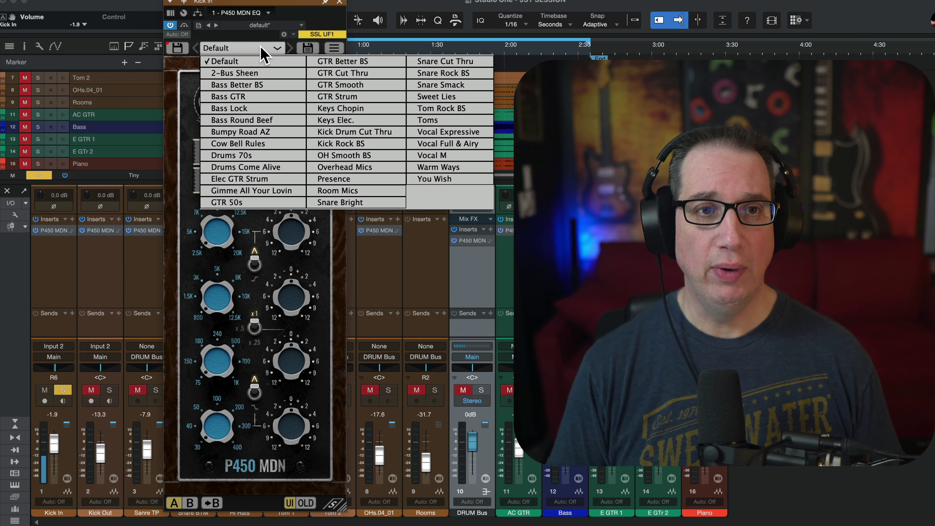
pyautogui.click(269, 13)
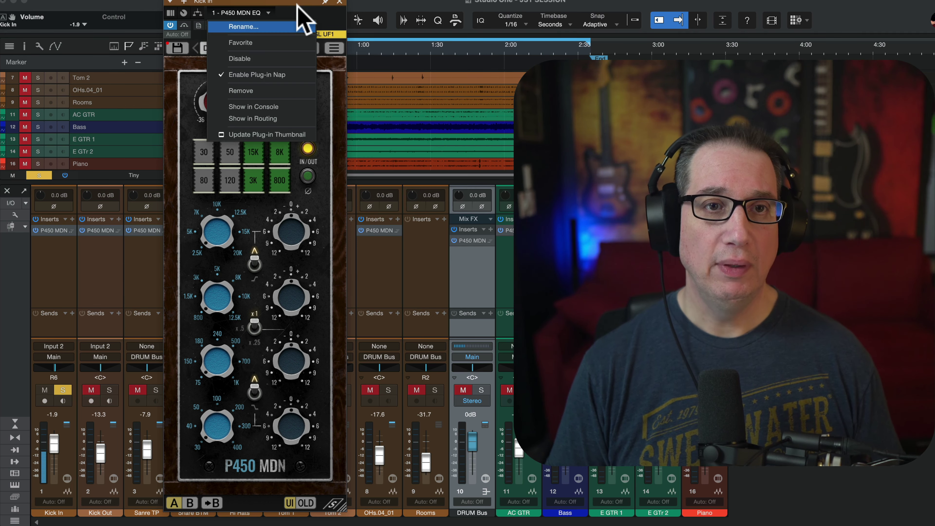
pyautogui.click(300, 17)
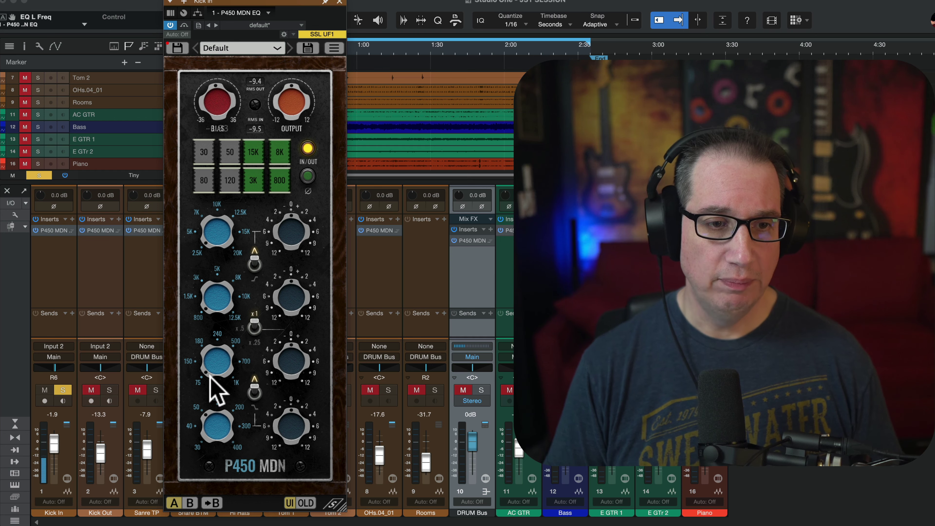
# Boost the Kick In low band by 6 dB and cut the low-mid by 4 dB
pyautogui.click(217, 372)
pyautogui.moveTo(286, 428); pyautogui.dragTo(289, 363)
pyautogui.click(288, 362)
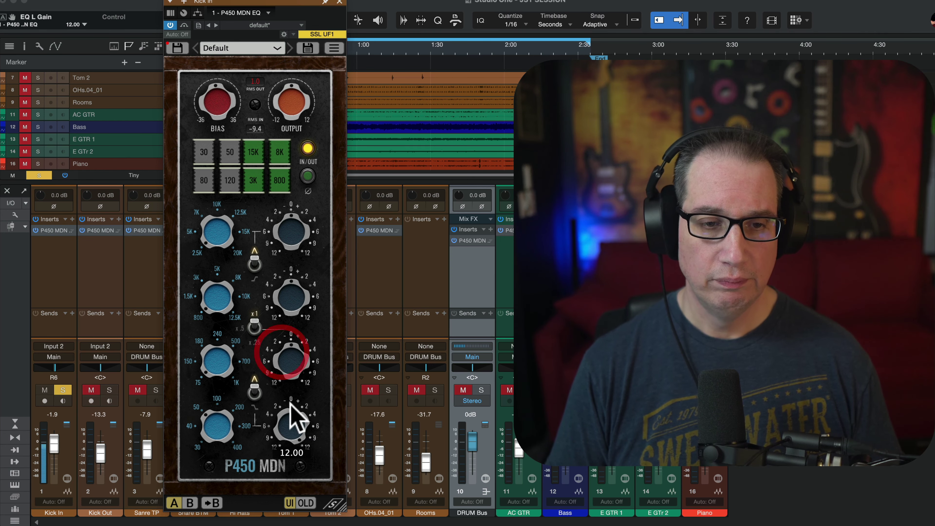
pyautogui.moveTo(292, 411); pyautogui.dragTo(284, 436)
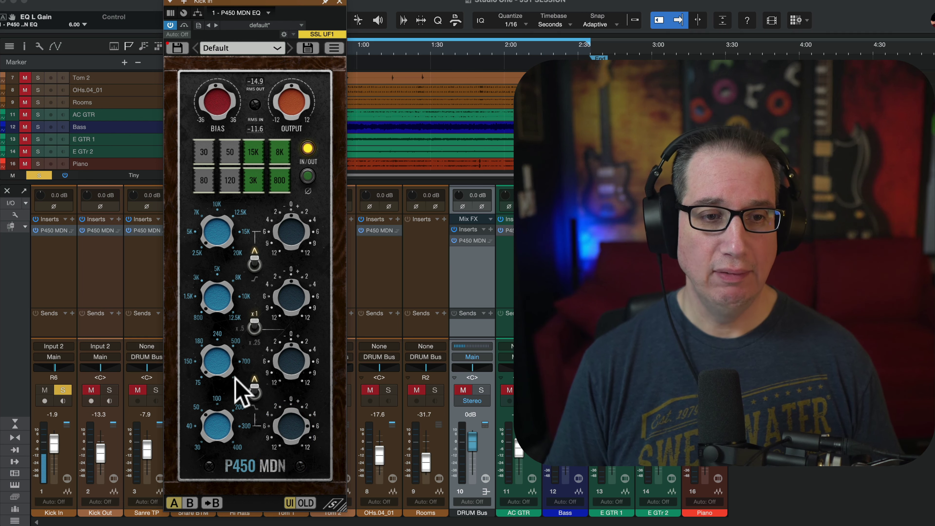
pyautogui.click(217, 297)
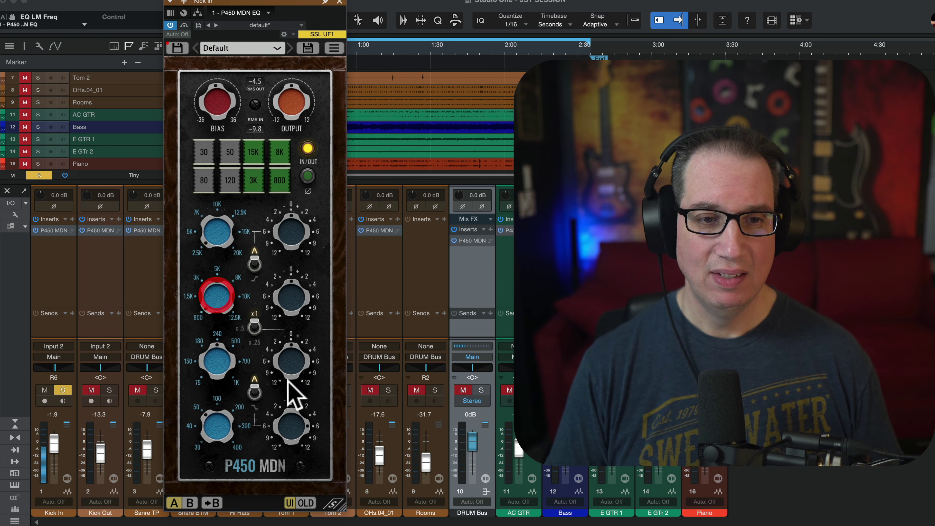
pyautogui.moveTo(280, 370); pyautogui.dragTo(287, 405)
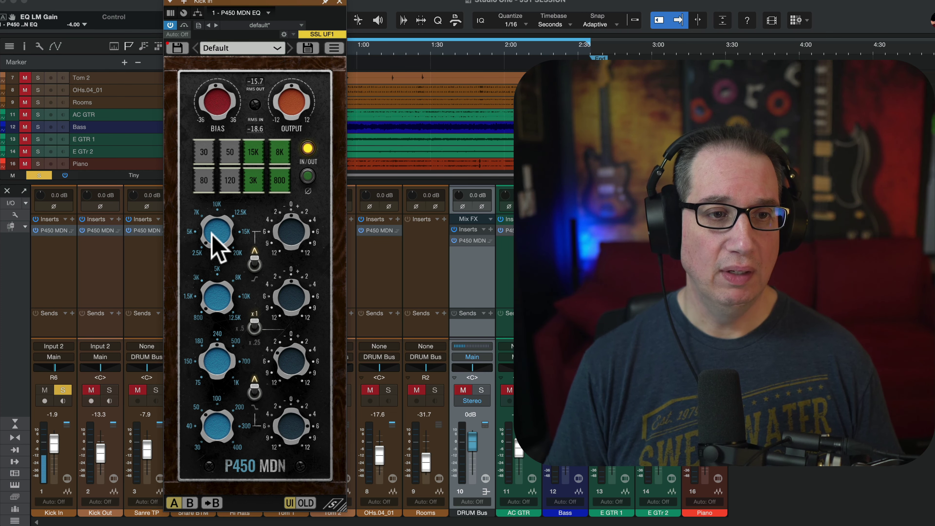
# Boost high and upper-mid gains to 2.00, nudge bias down, and set high-pass to 30 Hz
pyautogui.click(204, 181)
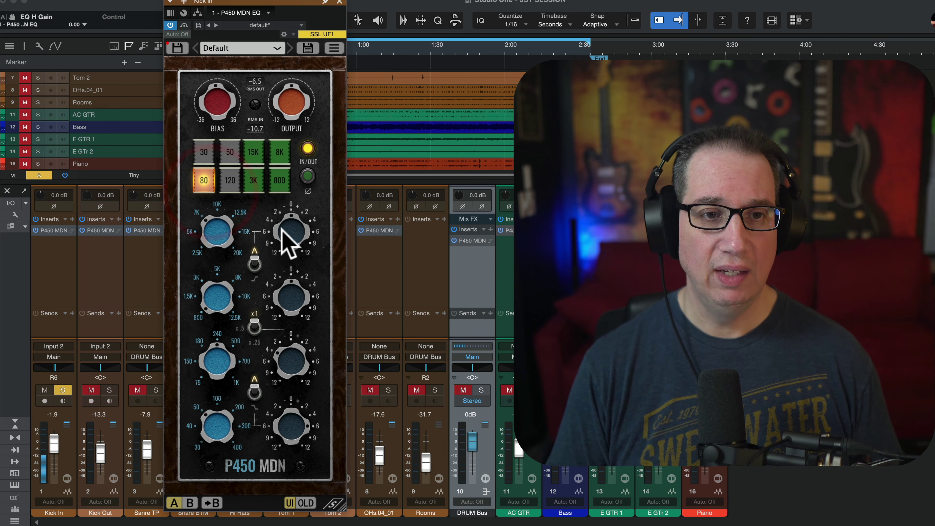
pyautogui.moveTo(283, 228); pyautogui.dragTo(284, 255)
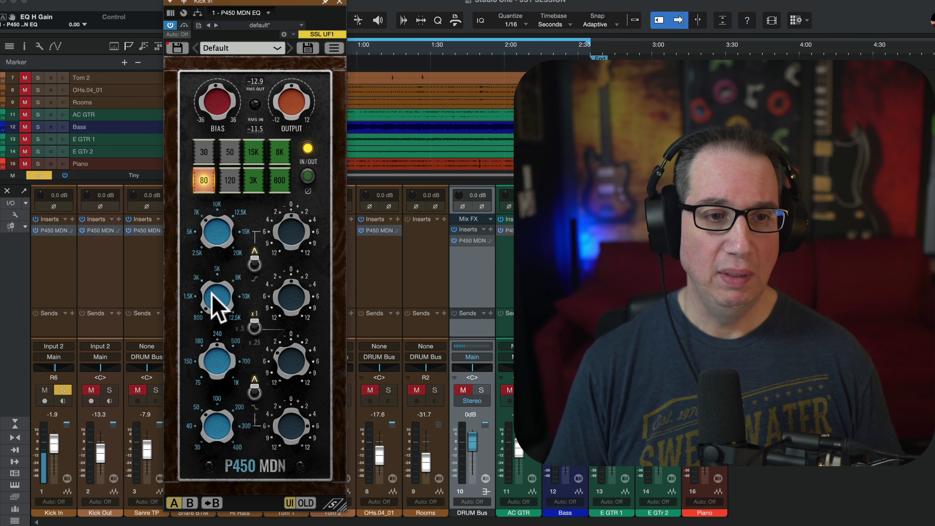
pyautogui.moveTo(292, 302); pyautogui.dragTo(294, 288)
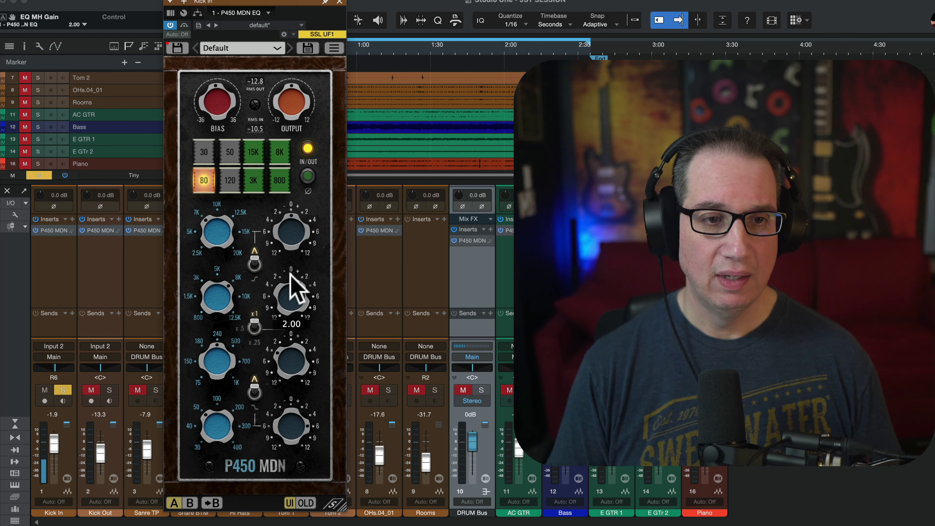
pyautogui.moveTo(216, 95); pyautogui.dragTo(188, 121)
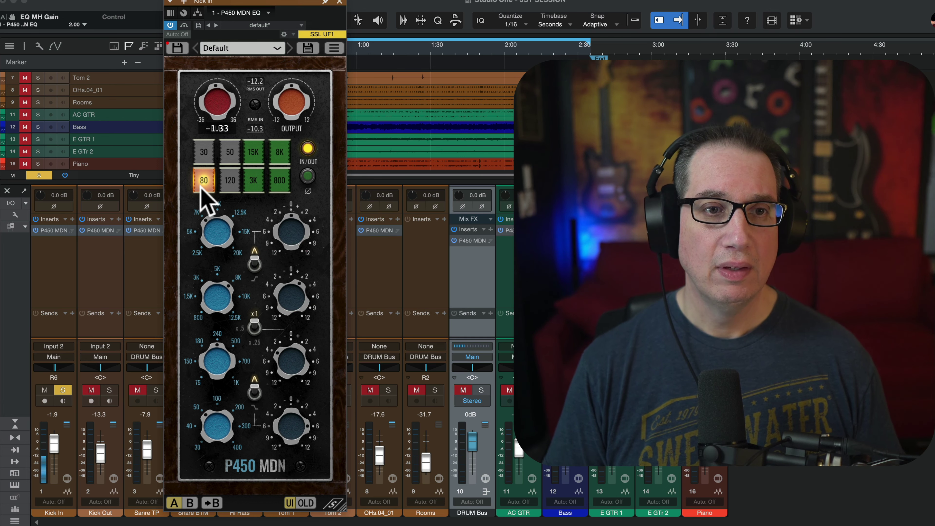
pyautogui.click(204, 152)
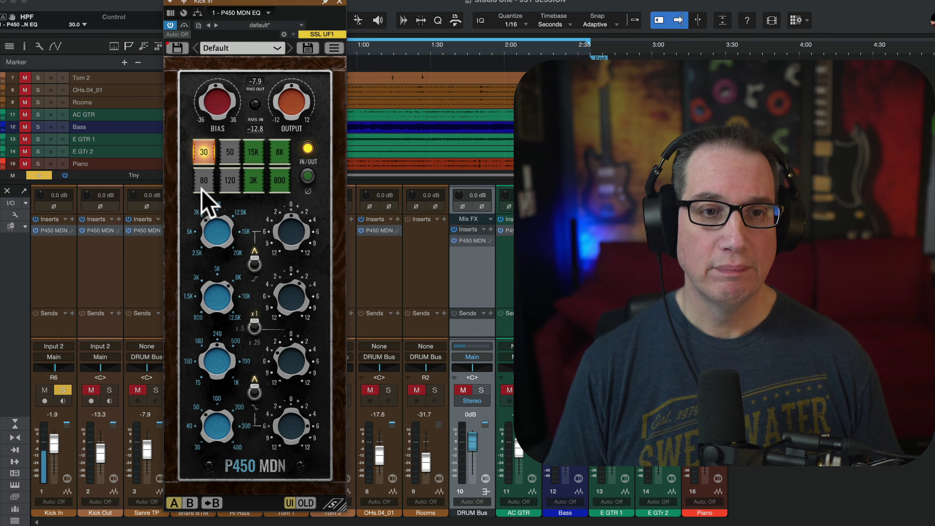
pyautogui.click(204, 181)
pyautogui.click(204, 152)
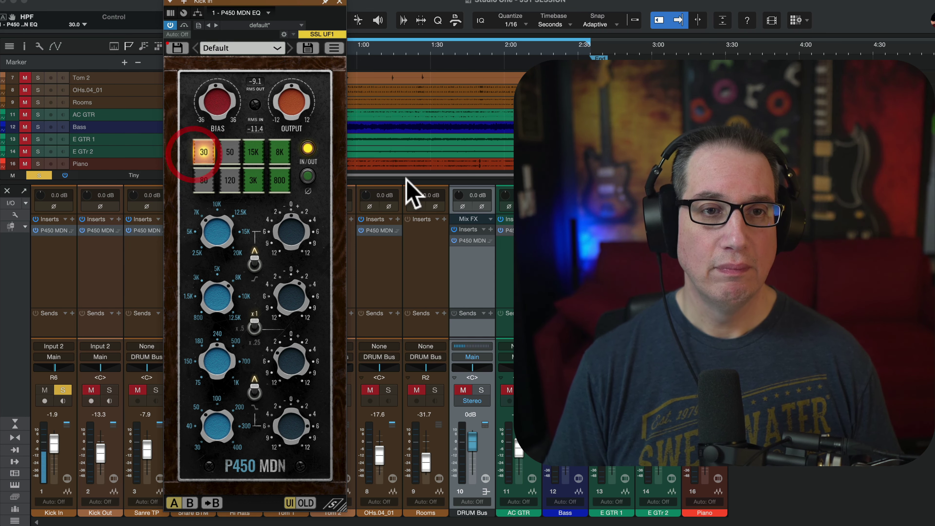
pyautogui.moveTo(212, 99)
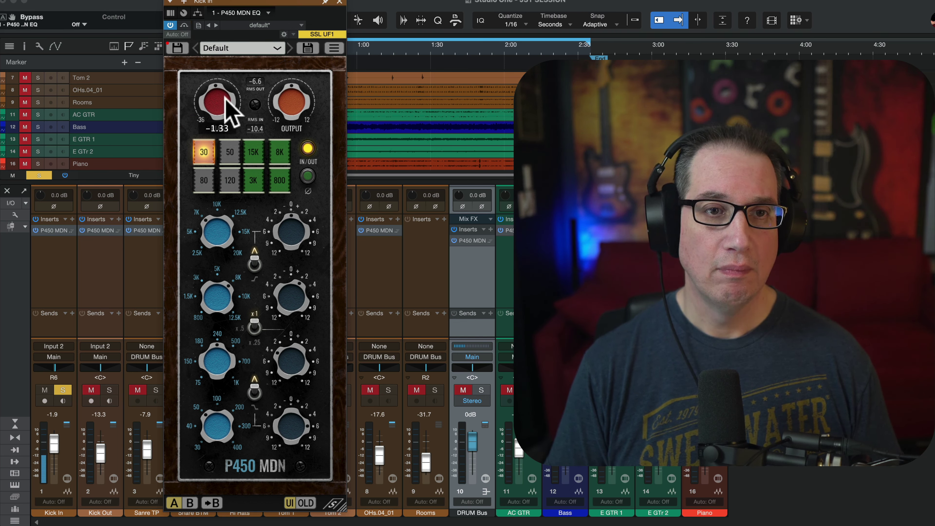
# Sweep the Kick In bias between its extremes, leave it at -0.67, and close the window
pyautogui.moveTo(215, 92); pyautogui.dragTo(223, 21)
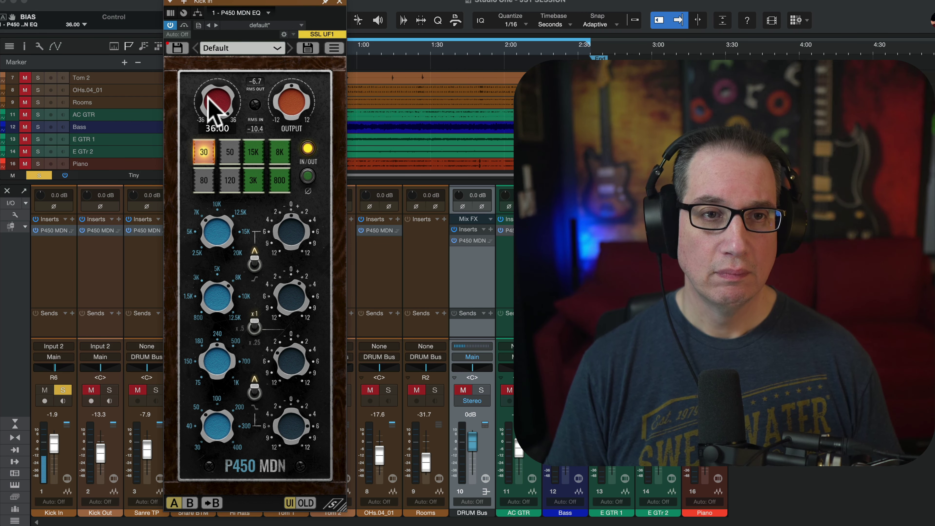
pyautogui.moveTo(207, 96); pyautogui.dragTo(203, 233)
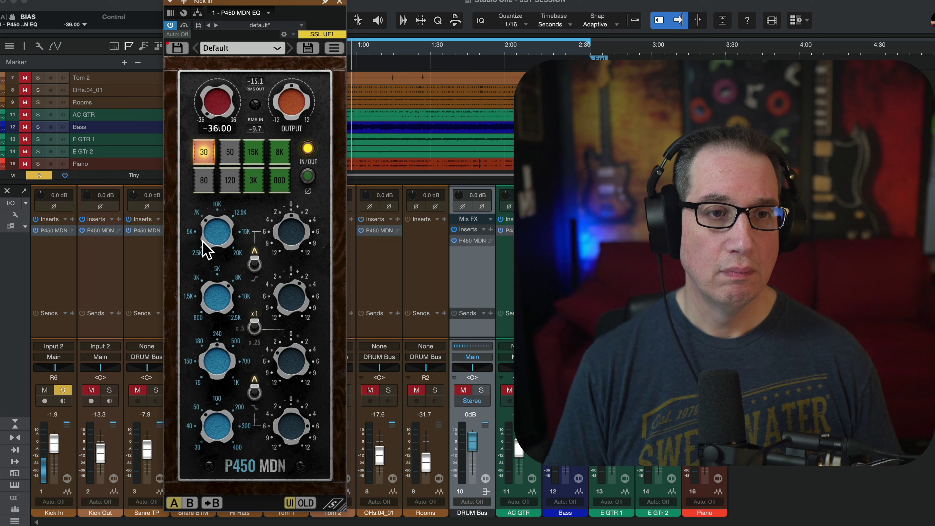
pyautogui.moveTo(215, 126); pyautogui.dragTo(221, 178)
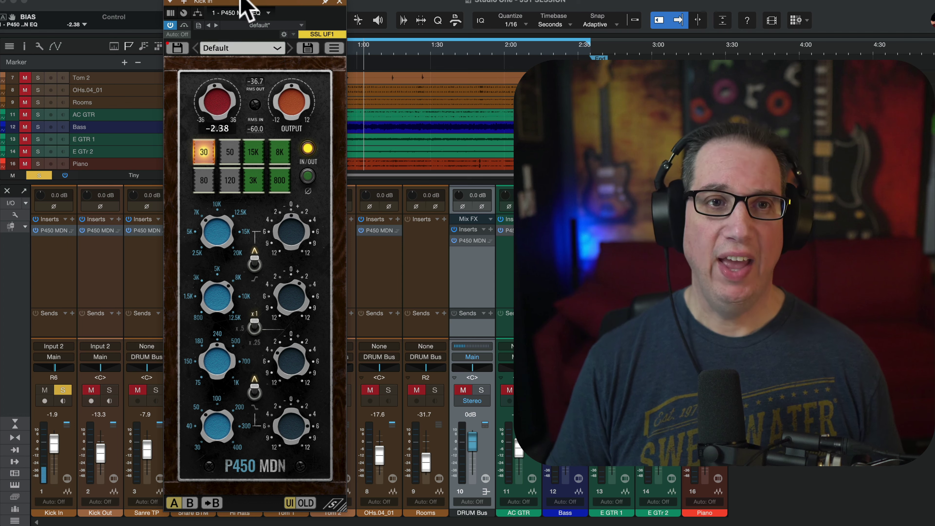
pyautogui.moveTo(243, 2); pyautogui.dragTo(246, 1)
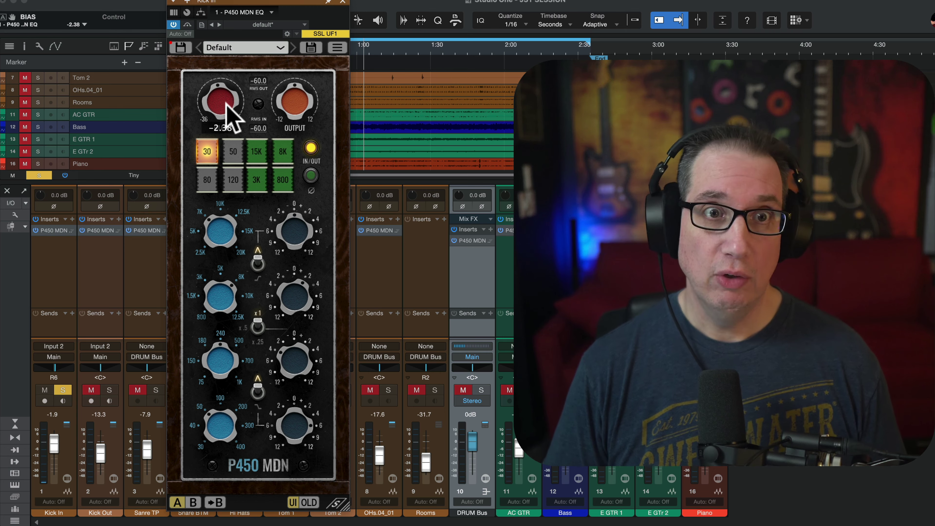
pyautogui.moveTo(222, 111); pyautogui.dragTo(221, 26)
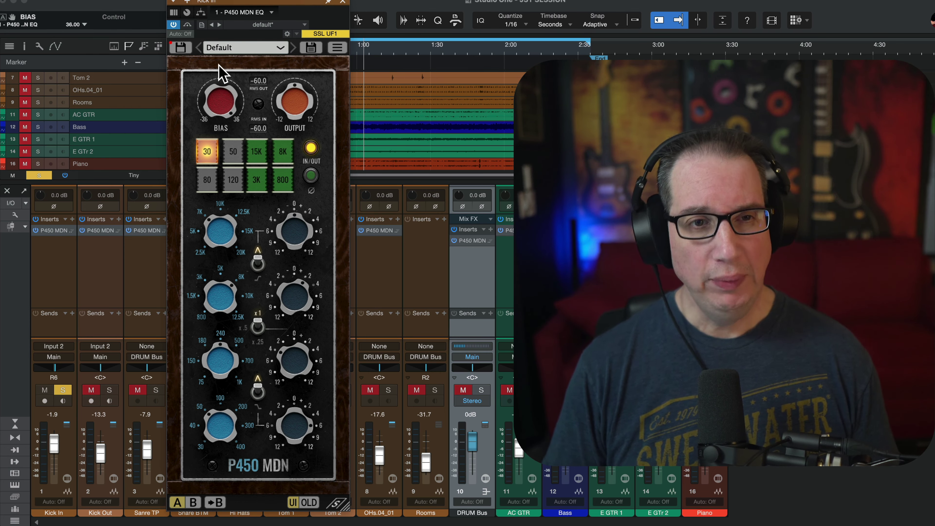
pyautogui.moveTo(221, 98); pyautogui.dragTo(201, 143)
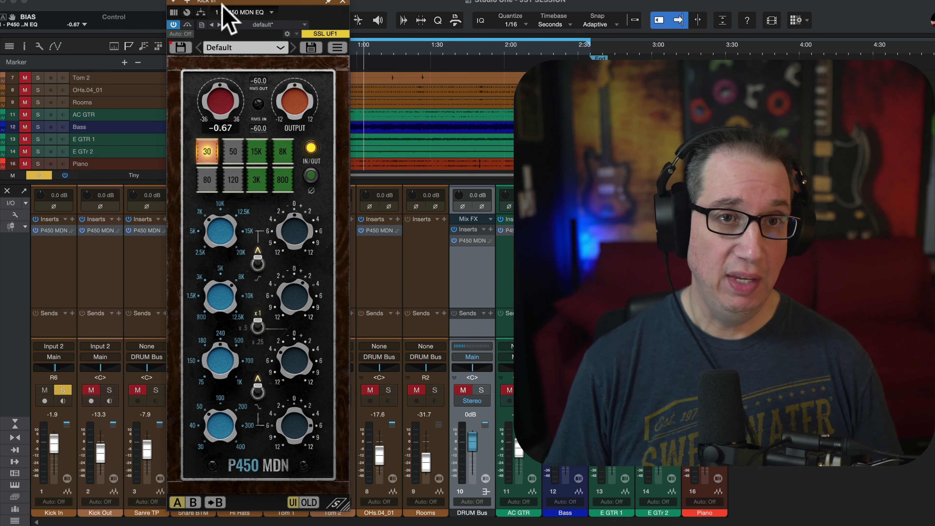
pyautogui.moveTo(223, 6); pyautogui.dragTo(220, 5)
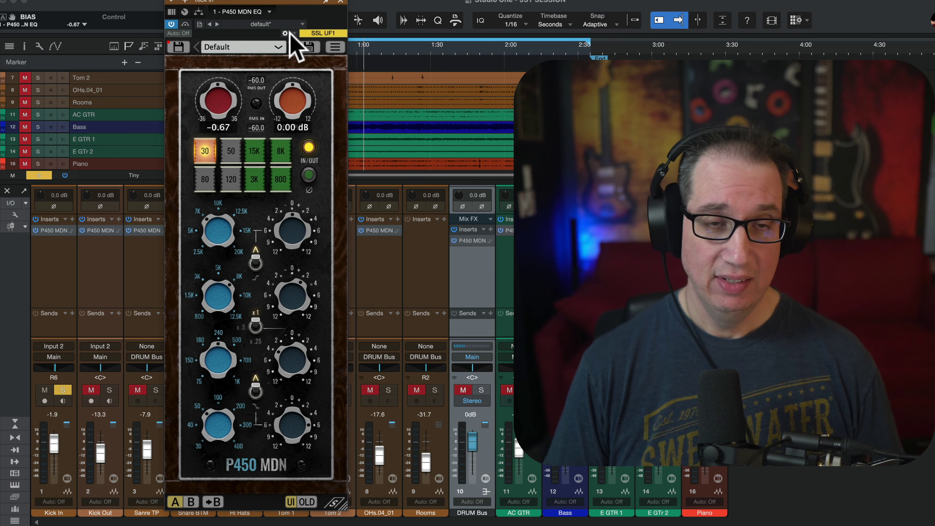
pyautogui.click(341, 1)
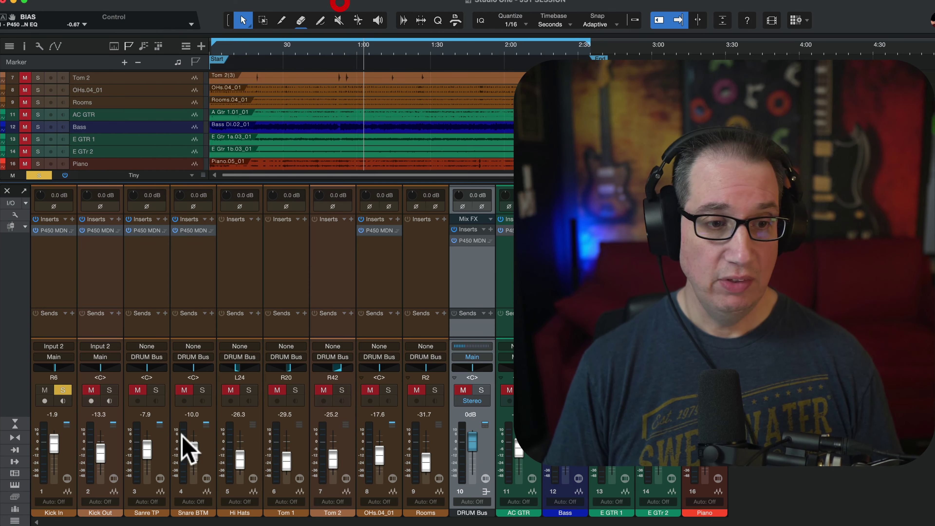
# Solo Kick Out, raise its fader to -7.3 dB, open its P450 MDN EQ and max the bias
pyautogui.click(109, 390)
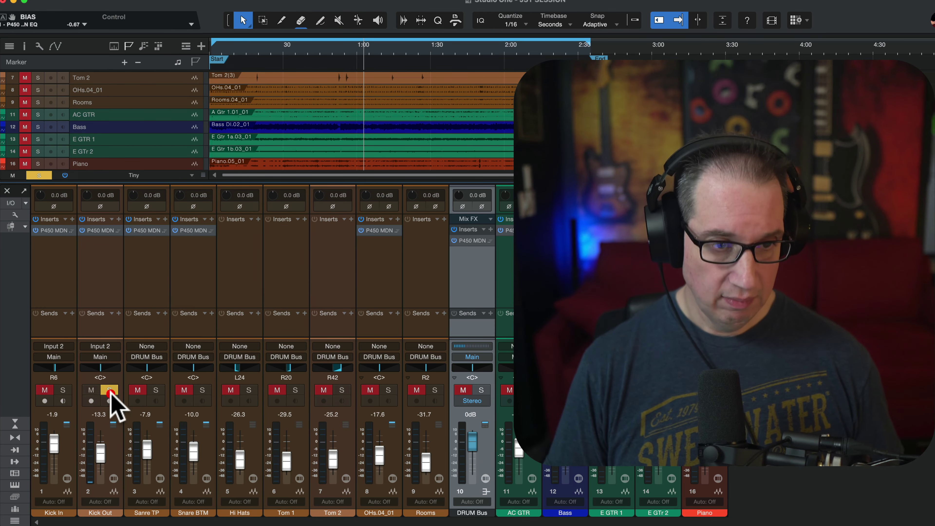
pyautogui.moveTo(98, 455); pyautogui.dragTo(100, 434)
pyautogui.click(102, 230)
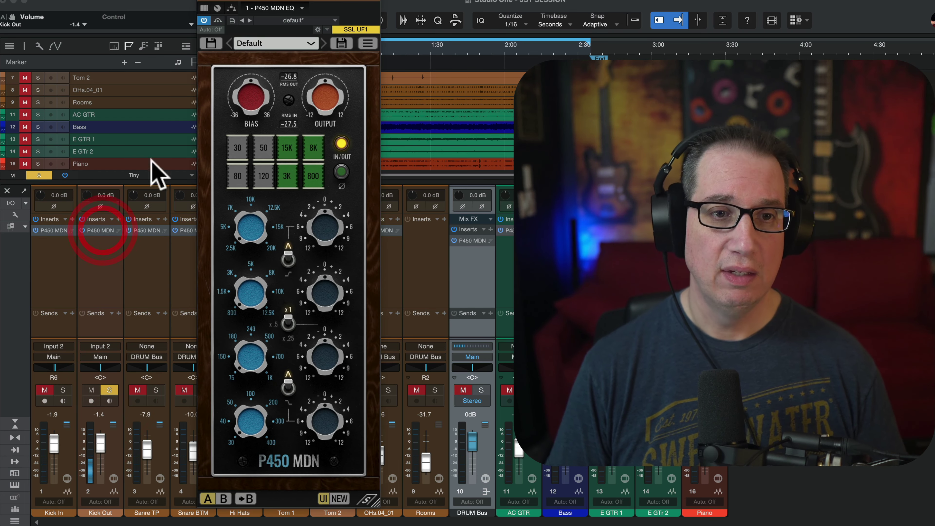
pyautogui.moveTo(261, 8); pyautogui.dragTo(256, 7)
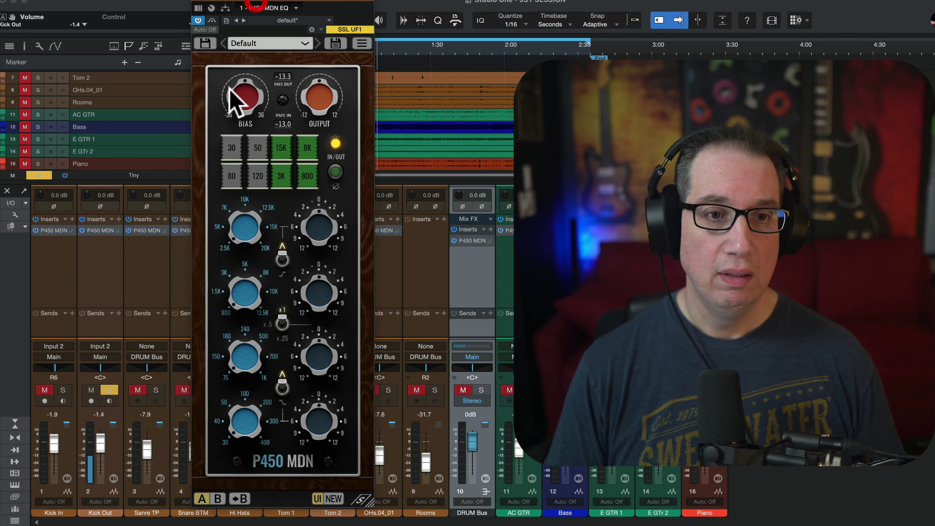
pyautogui.moveTo(236, 103); pyautogui.dragTo(244, 26)
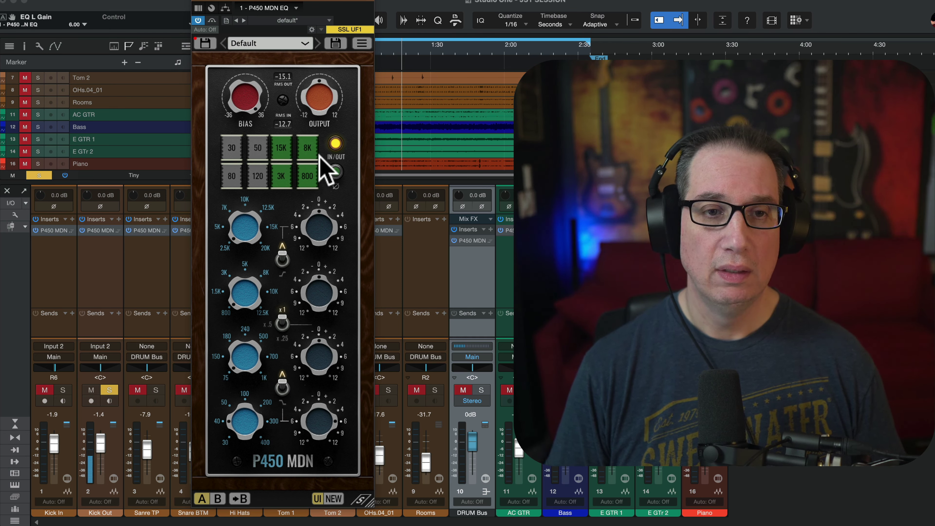
# Audition the high-pass and low-pass filter settings, leaving the low-pass at 3K
pyautogui.click(307, 177)
pyautogui.click(281, 177)
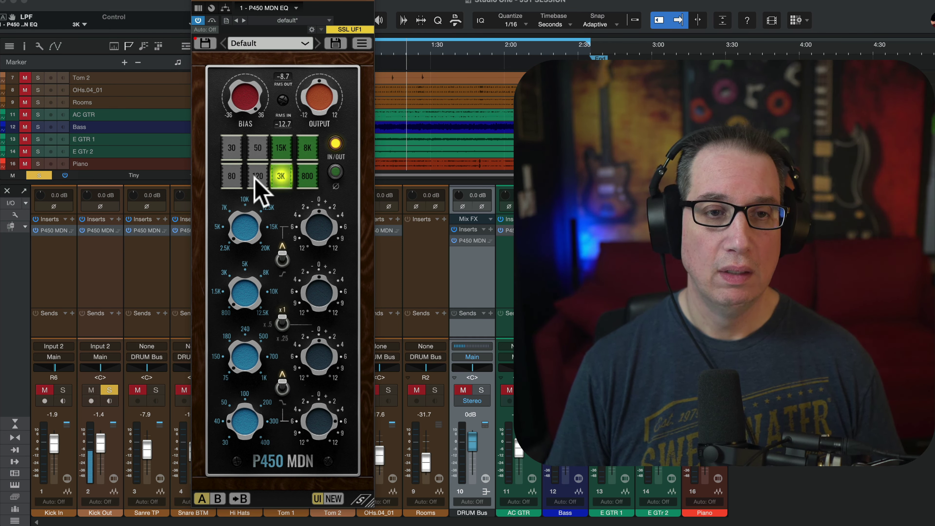
pyautogui.click(255, 178)
pyautogui.click(231, 177)
pyautogui.click(231, 147)
pyautogui.click(257, 147)
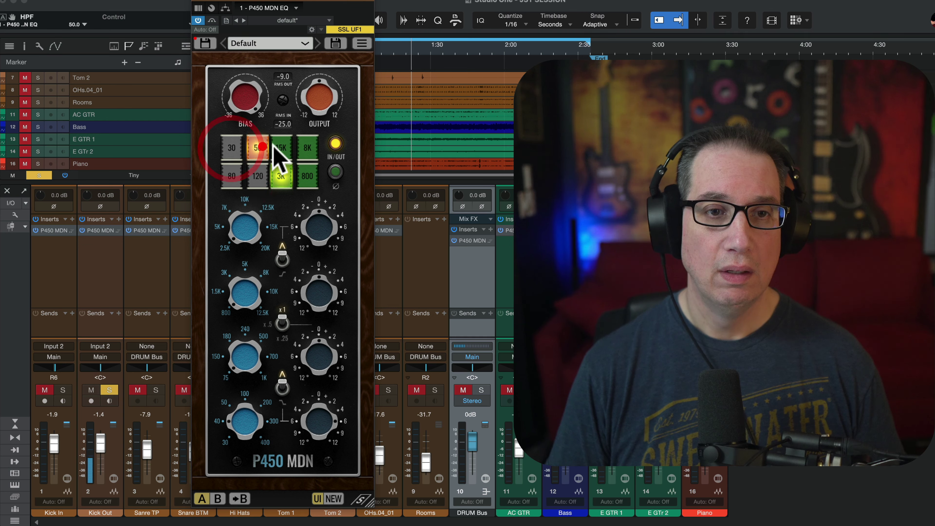
pyautogui.click(281, 147)
pyautogui.click(306, 147)
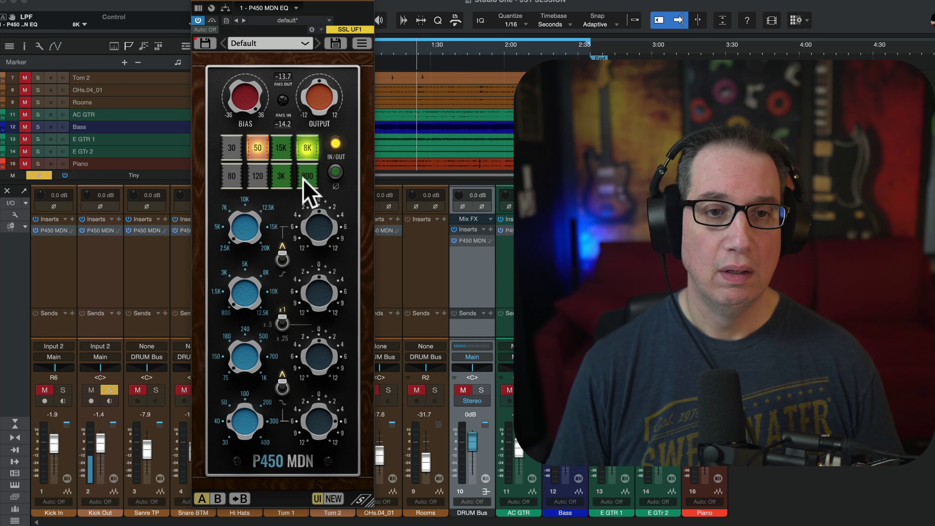
pyautogui.click(281, 177)
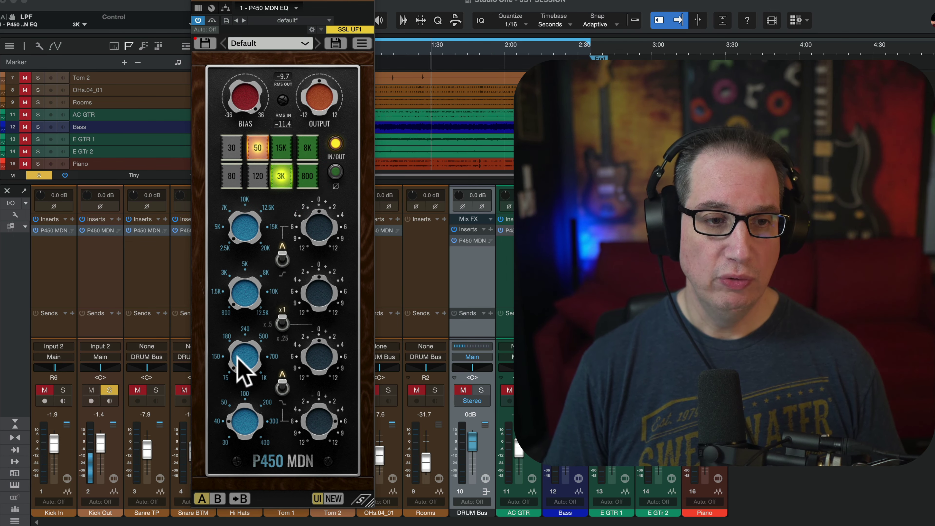
# Cut the low-mid band by 6 dB, set the low-pass to 800, and turn the high-pass off
pyautogui.click(248, 306)
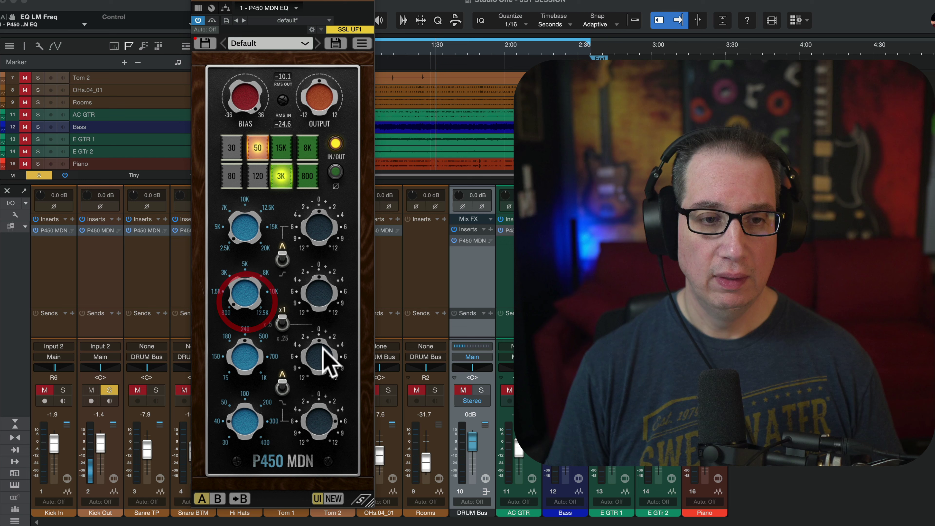
pyautogui.moveTo(327, 319); pyautogui.dragTo(315, 378)
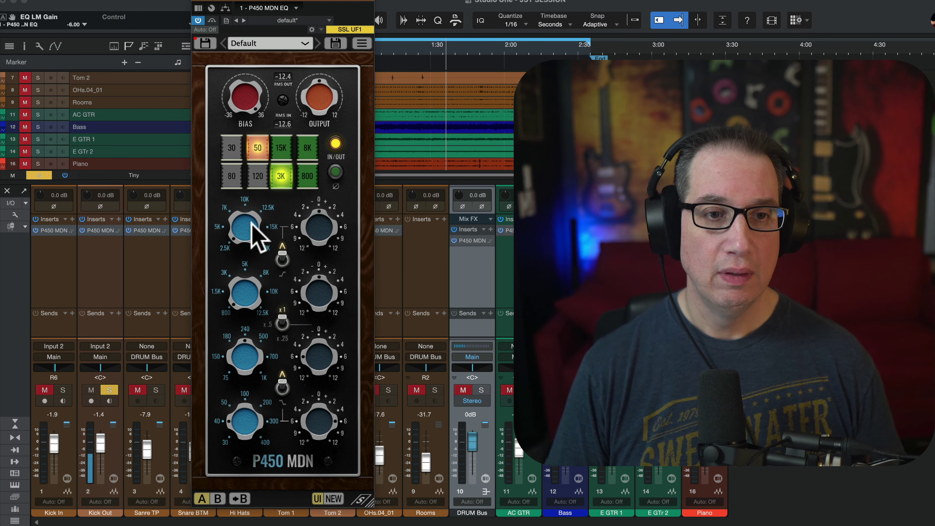
pyautogui.click(305, 177)
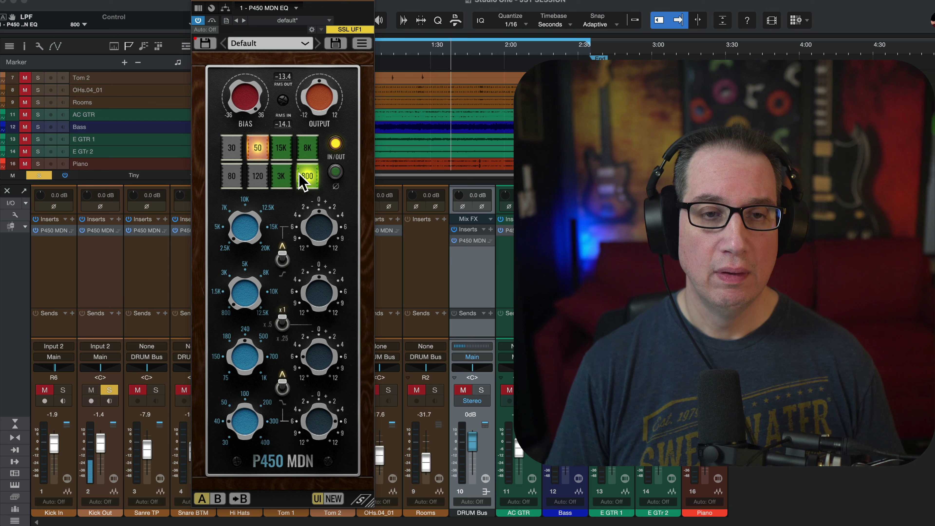
pyautogui.click(255, 146)
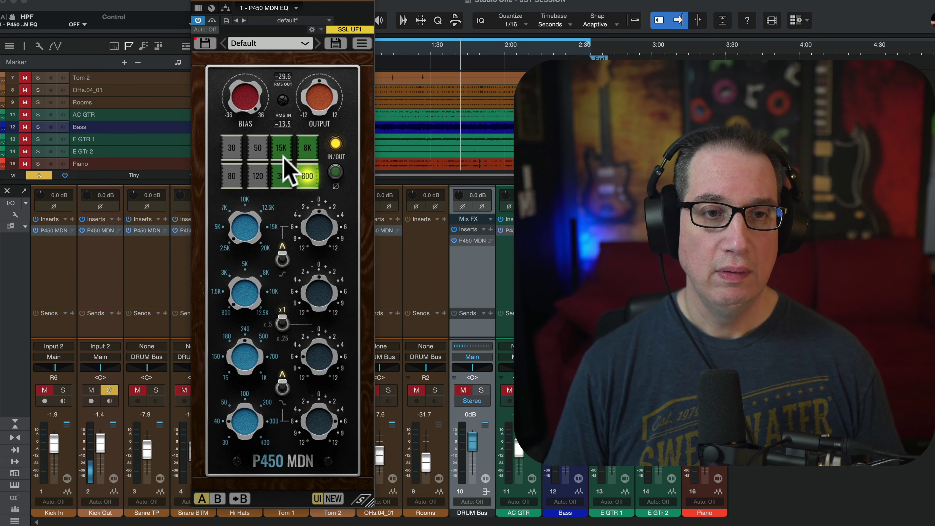
pyautogui.click(232, 148)
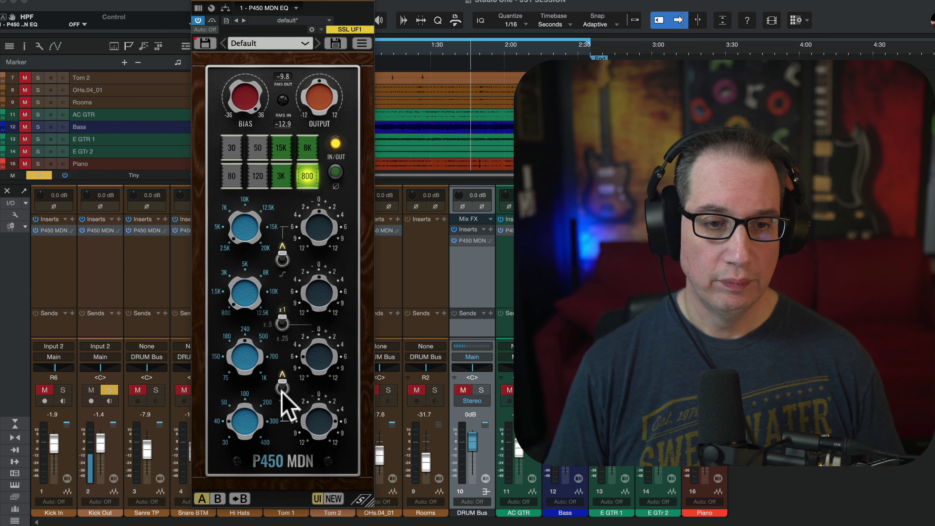
# Close the Kick Out EQ, unmute and solo Kick In, and lower both kick faders
pyautogui.press('super+w')
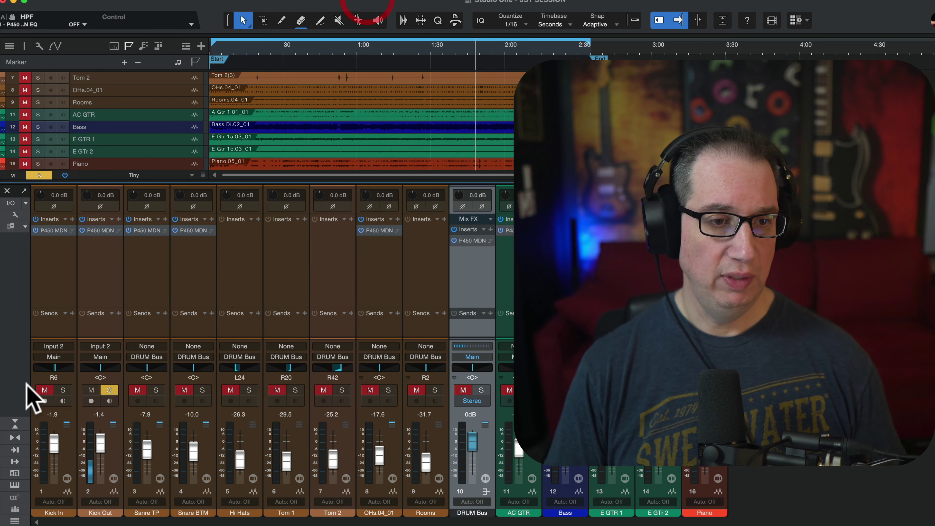
pyautogui.click(45, 390)
pyautogui.click(62, 390)
pyautogui.moveTo(62, 437); pyautogui.dragTo(101, 451)
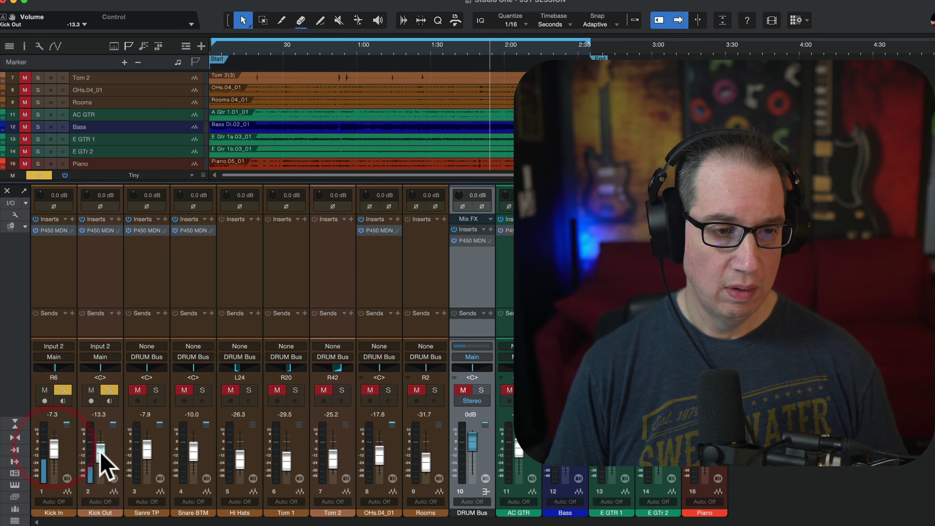
# Set the input of both Kick In and Kick Out to None
pyautogui.click(63, 272)
pyautogui.keyDown('shift'); pyautogui.click(91, 267); pyautogui.keyUp('shift')
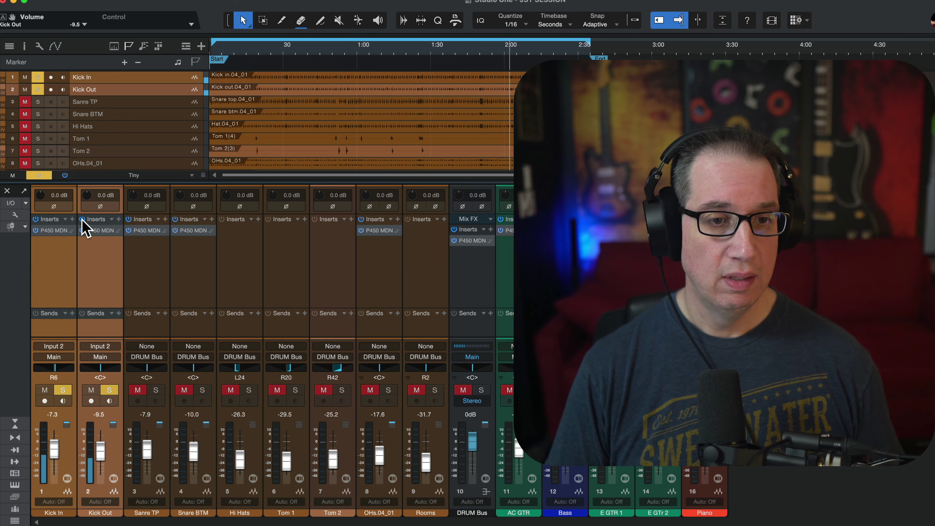
pyautogui.click(49, 348)
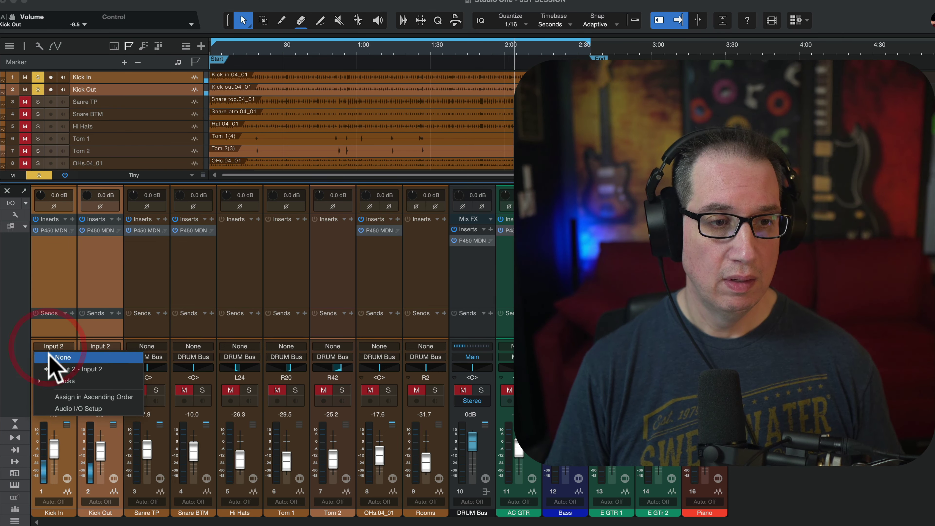
pyautogui.click(47, 359)
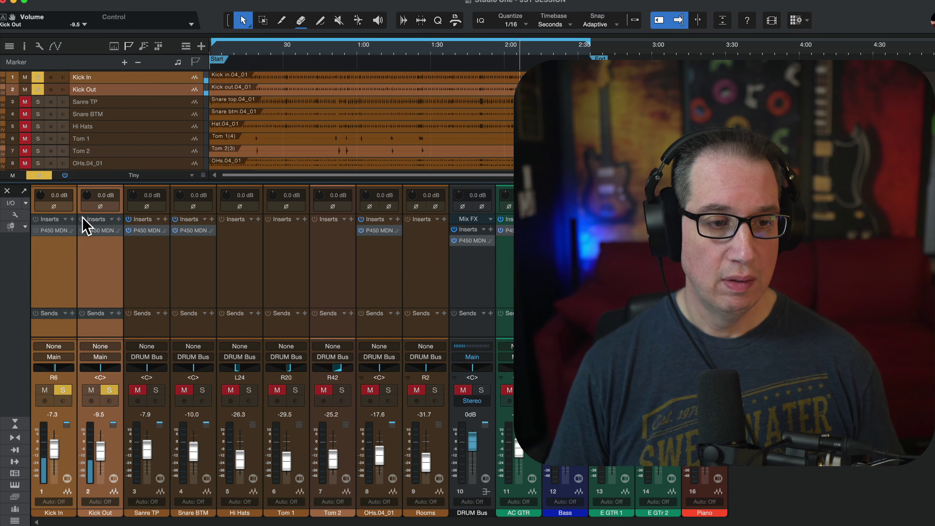
# Refocus Kick Out and save the JST SESSION song with Cmd+S
pyautogui.click(87, 272)
pyautogui.press('super+space')
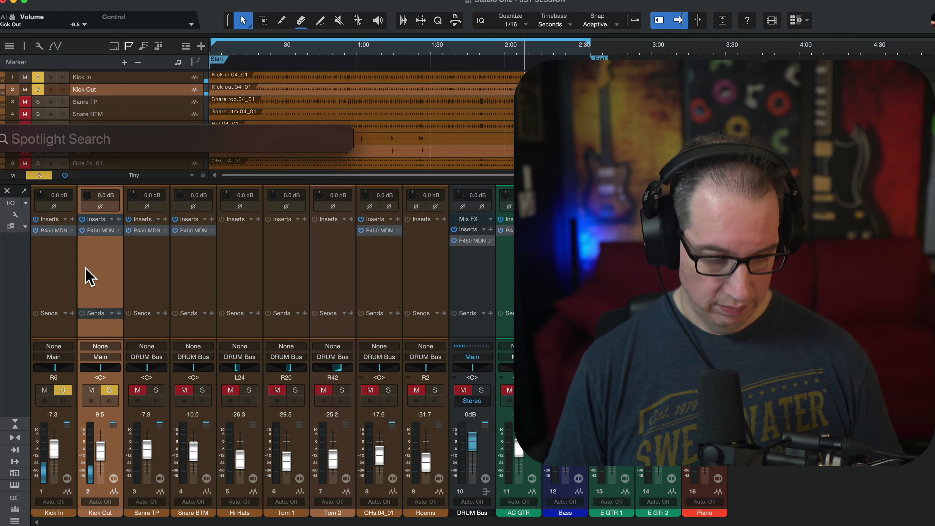
pyautogui.press('Escape')
pyautogui.click(109, 272)
pyautogui.press('super+s')
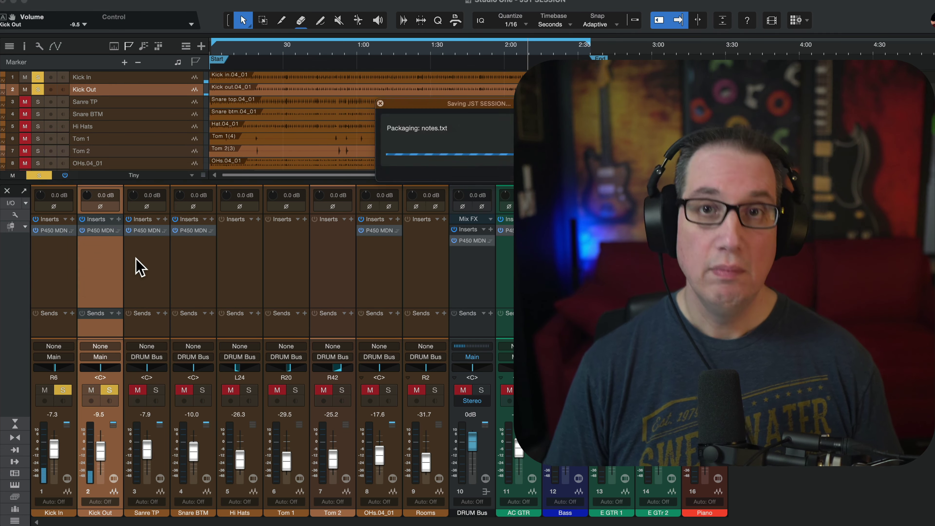
pyautogui.click(148, 247)
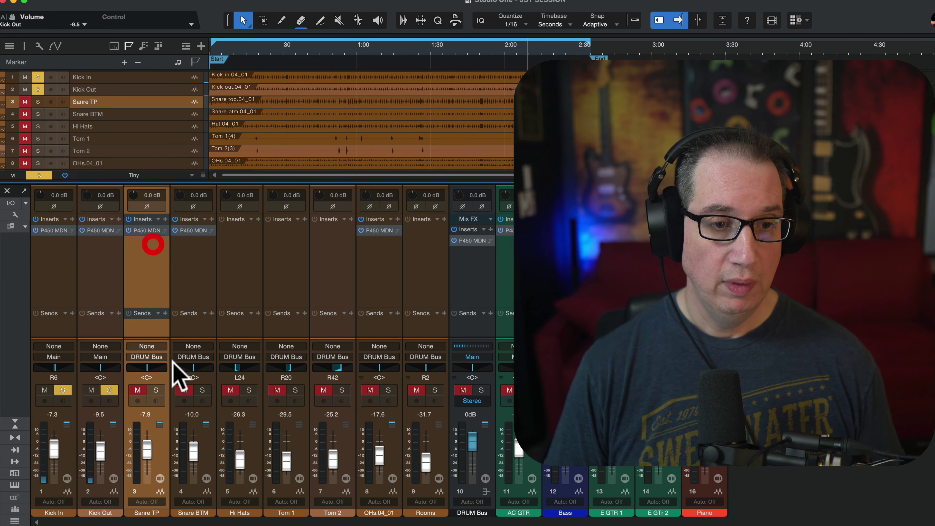
# Solo Sanre TP, open its P450 MDN EQ, and load the Snare Smack preset
pyautogui.click(136, 390)
pyautogui.click(155, 390)
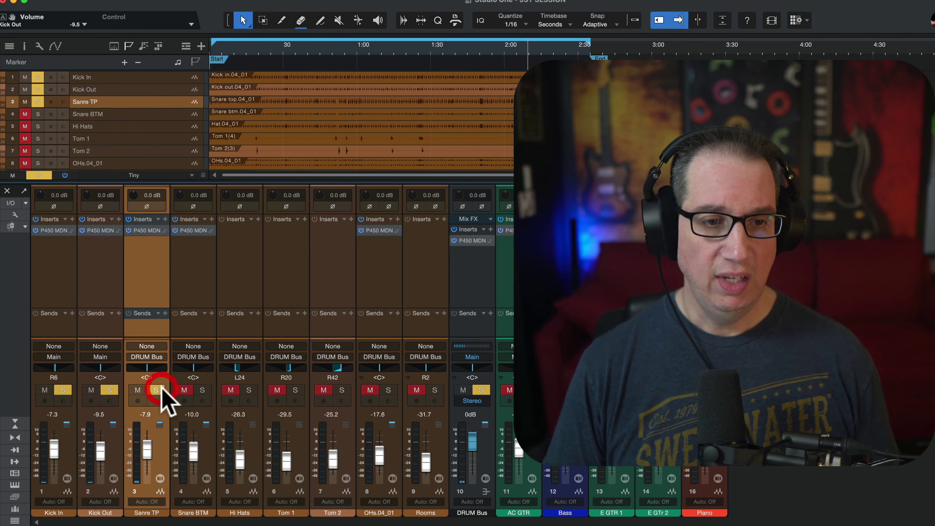
pyautogui.click(143, 230)
pyautogui.moveTo(271, 6); pyautogui.dragTo(252, 21)
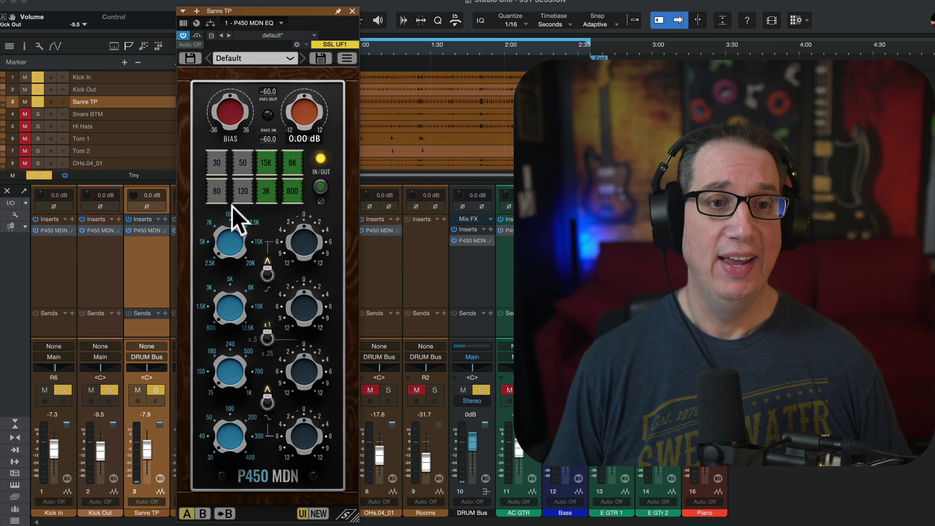
pyautogui.click(282, 56)
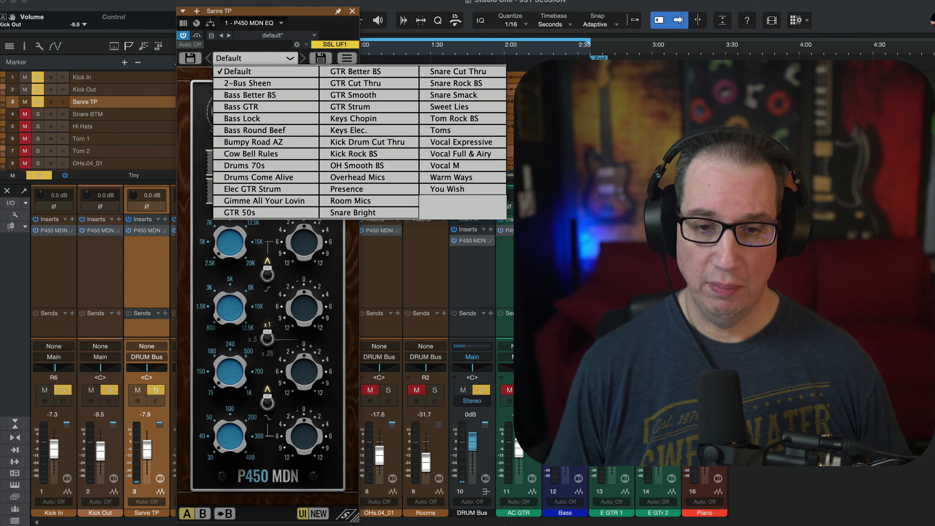
pyautogui.press('Escape')
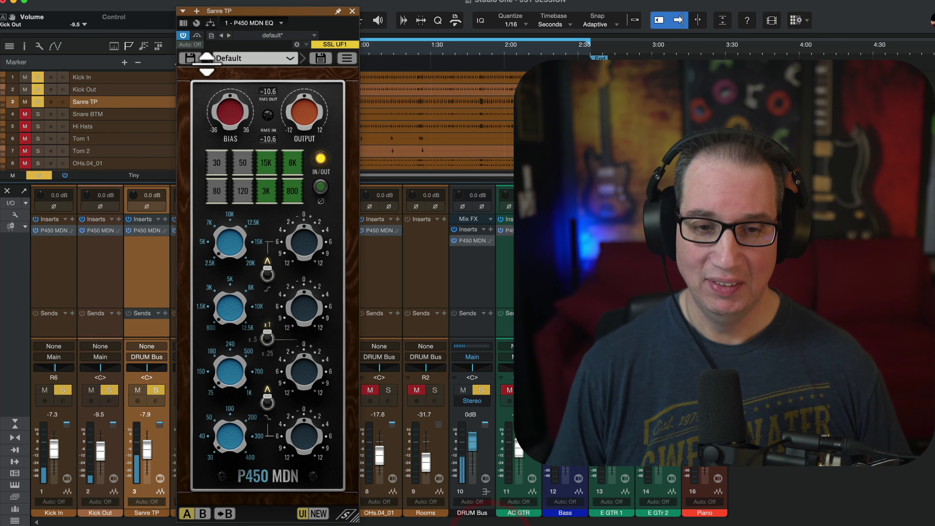
pyautogui.click(272, 60)
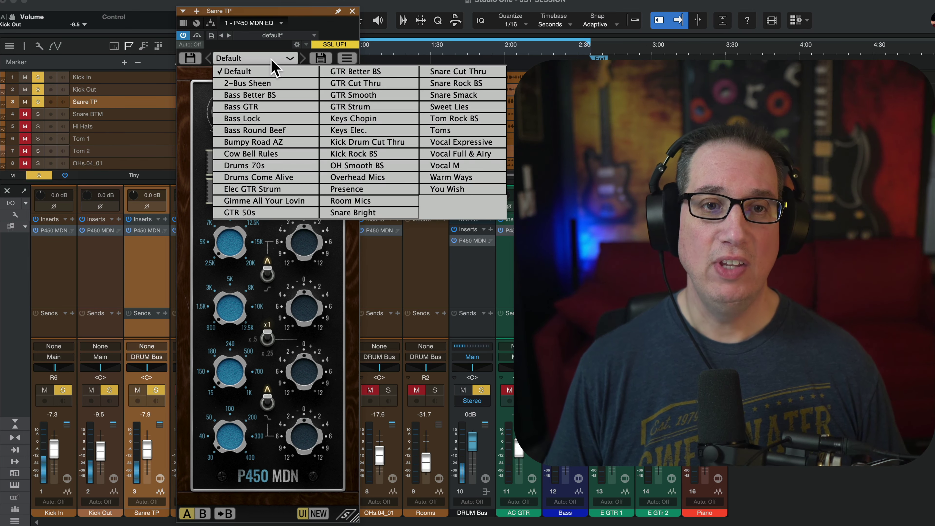
pyautogui.click(455, 95)
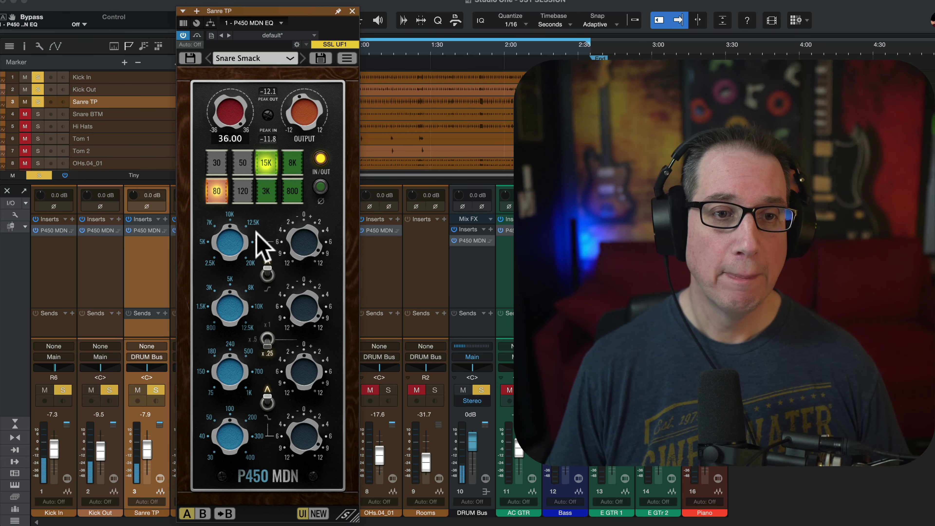
# Set the Snare Smack high-band gain to 3.00 and adjust the mid-high gain during playback
pyautogui.moveTo(304, 254); pyautogui.dragTo(299, 299)
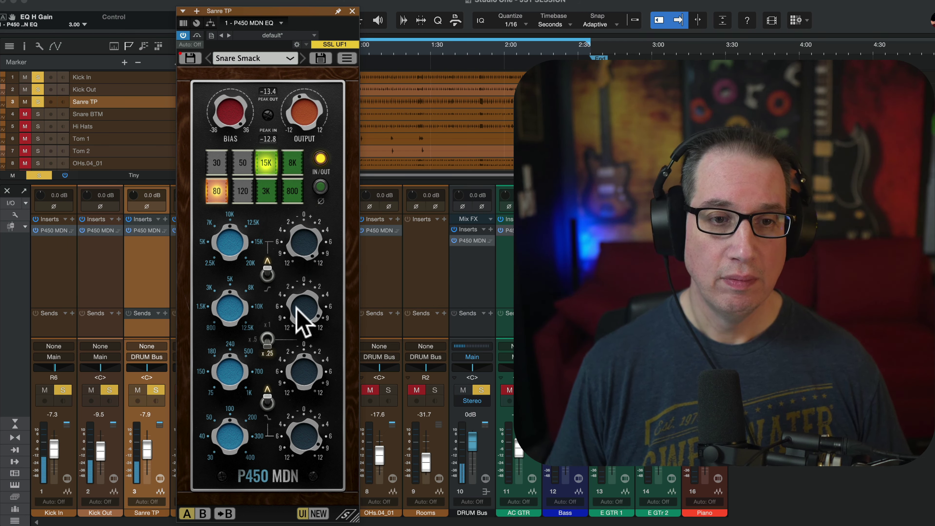
pyautogui.moveTo(297, 311); pyautogui.dragTo(300, 291)
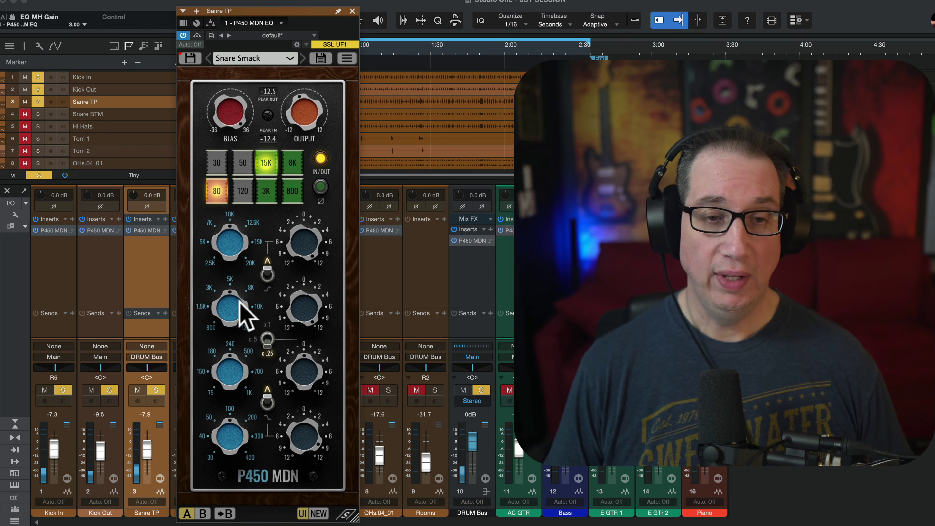
pyautogui.press('space')
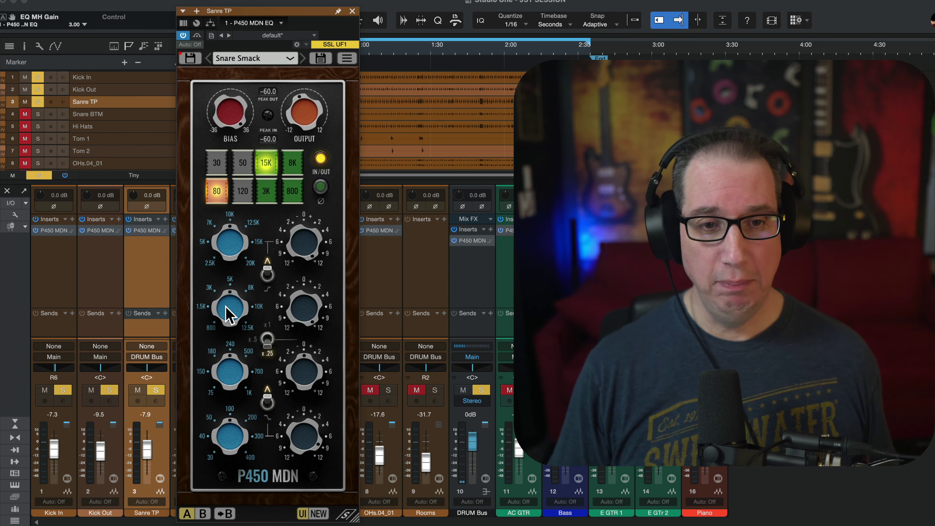
pyautogui.click(212, 336)
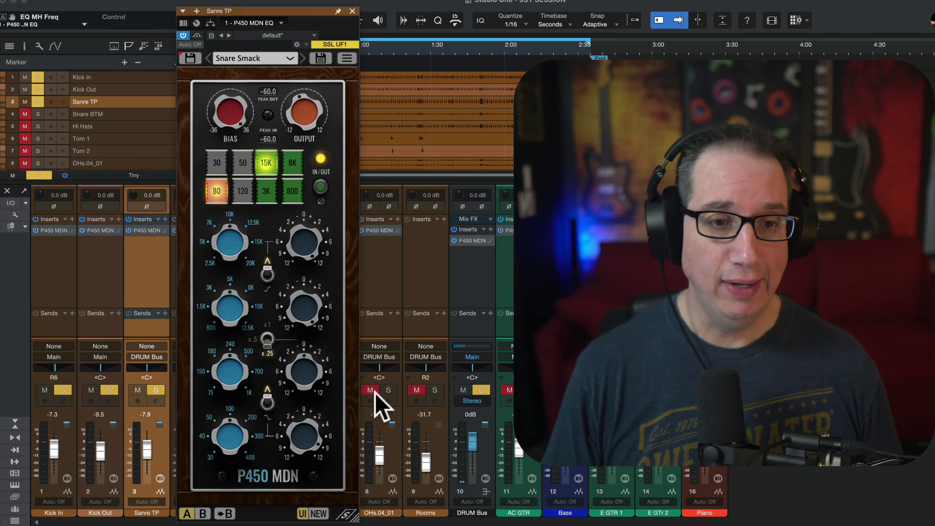
pyautogui.press('space')
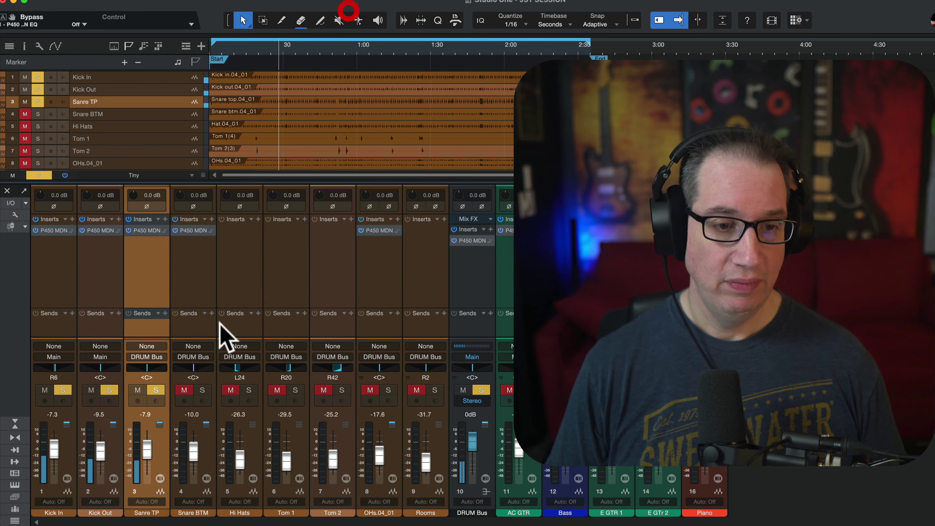
# Solo Snare BTM, load Snare Bright on its P450 MDN EQ, then select Kick Out
pyautogui.click(202, 390)
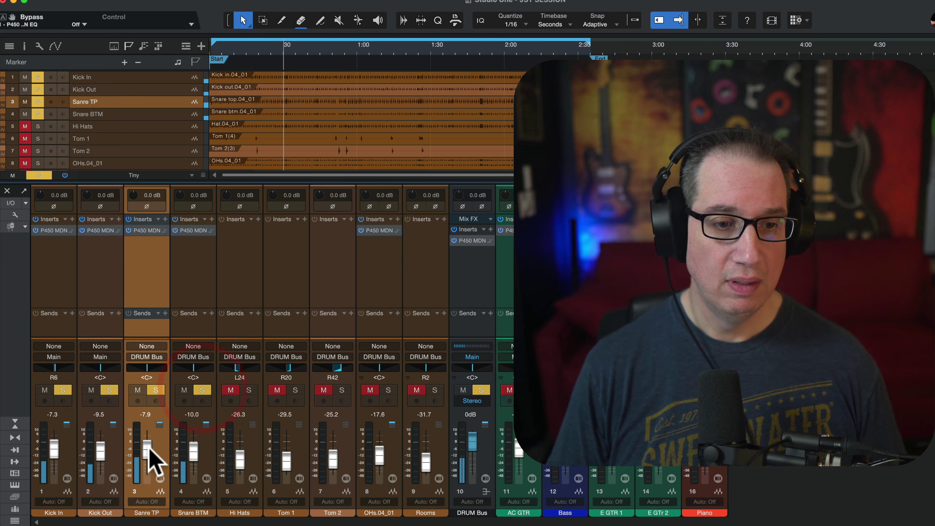
pyautogui.click(193, 446)
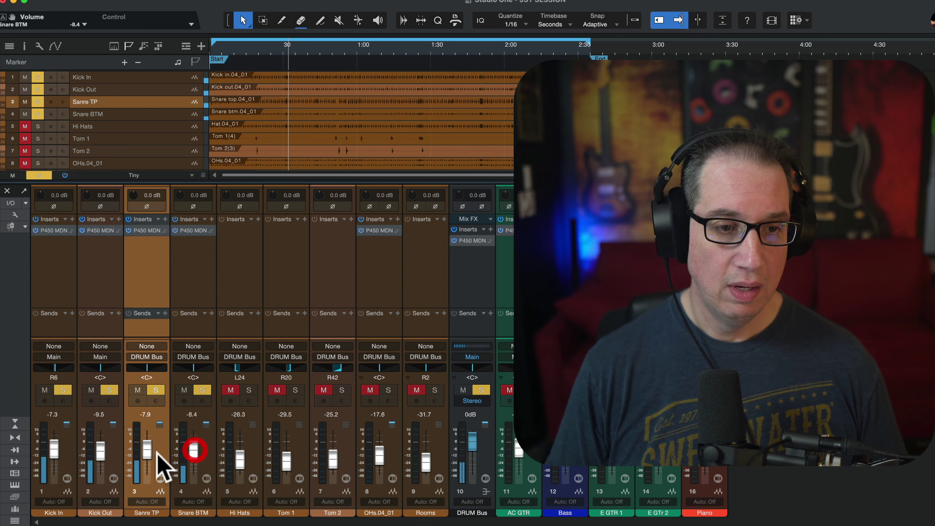
pyautogui.click(197, 230)
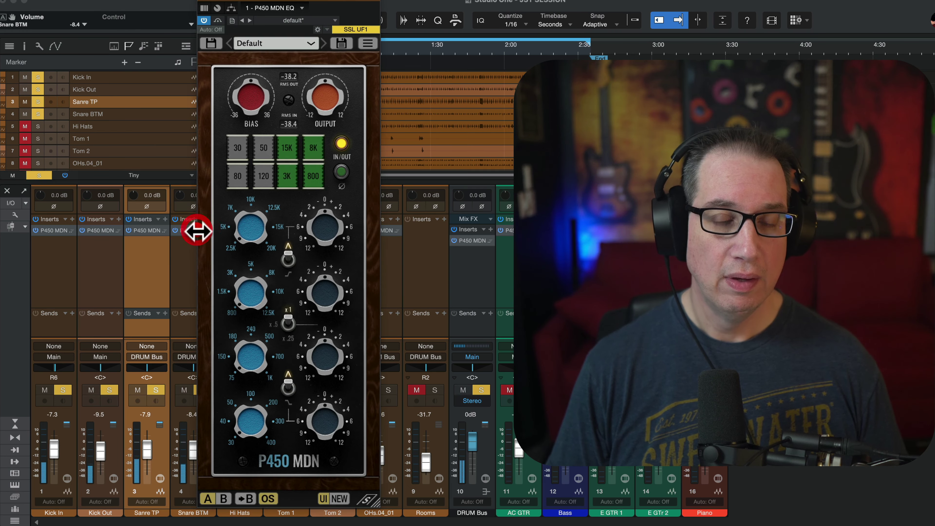
pyautogui.click(306, 43)
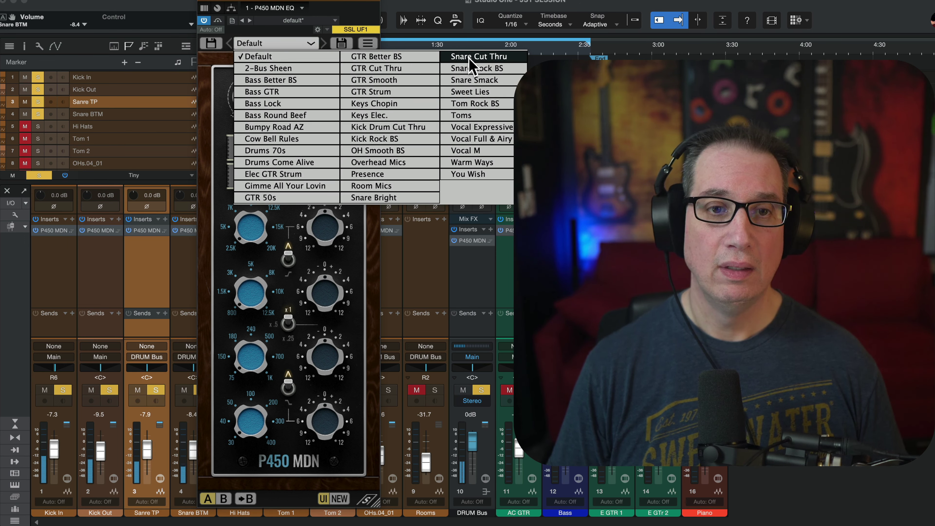
pyautogui.click(390, 198)
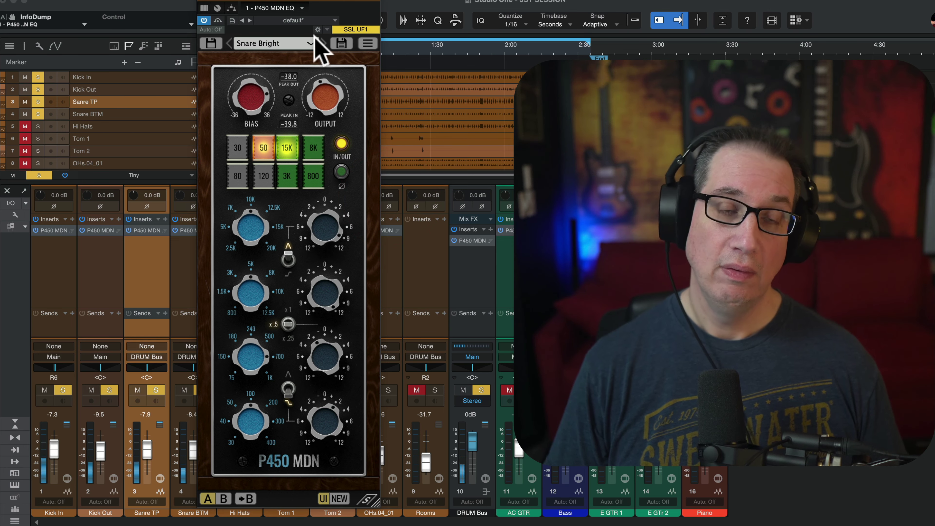
pyautogui.click(97, 286)
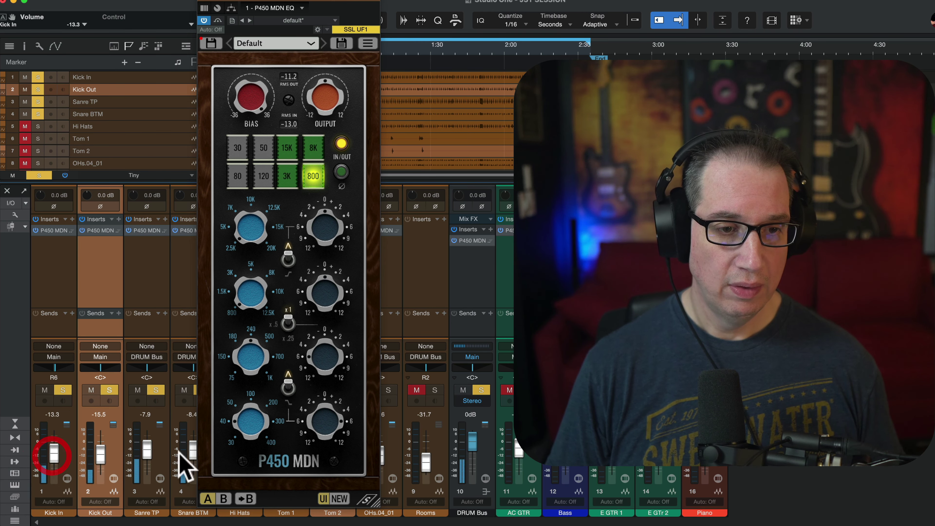
# Open the OHs.04_01 P450 MDN EQ, solo the overheads, and reset the EQ to Default
pyautogui.click(375, 7)
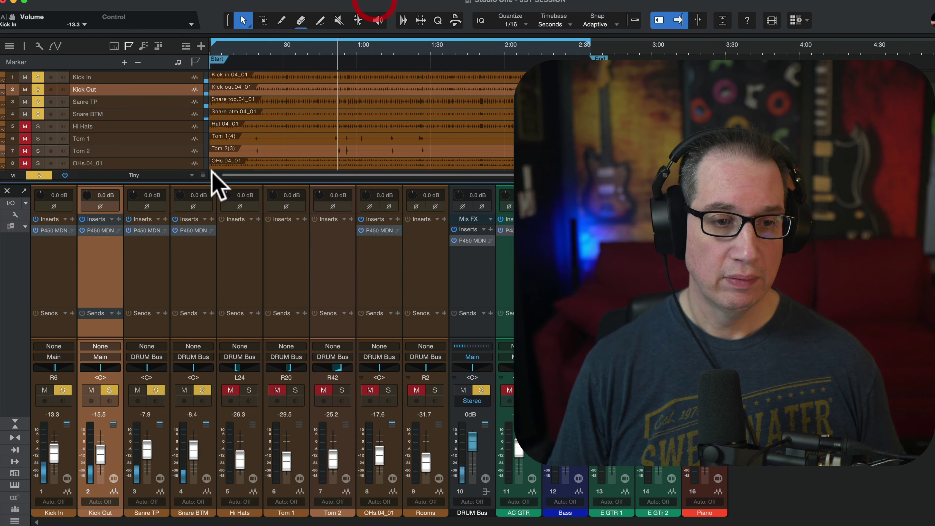
pyautogui.click(380, 268)
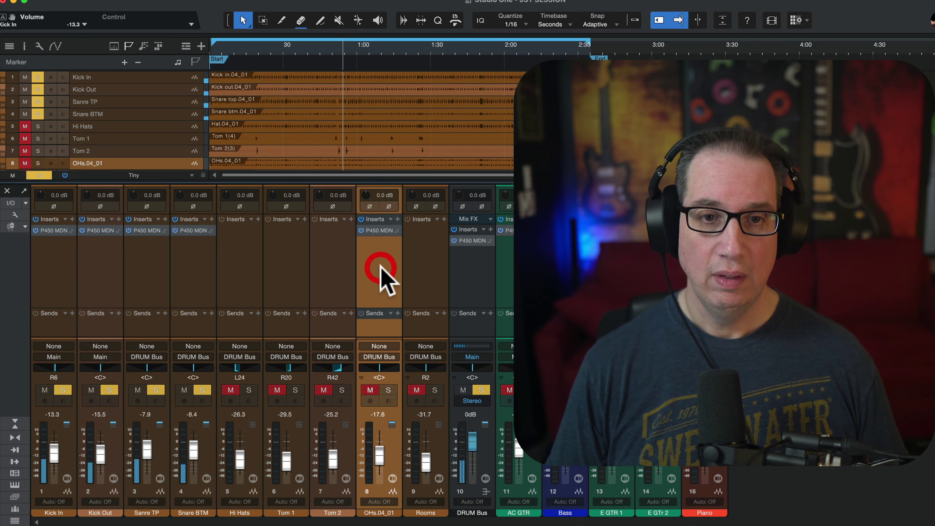
pyautogui.click(370, 231)
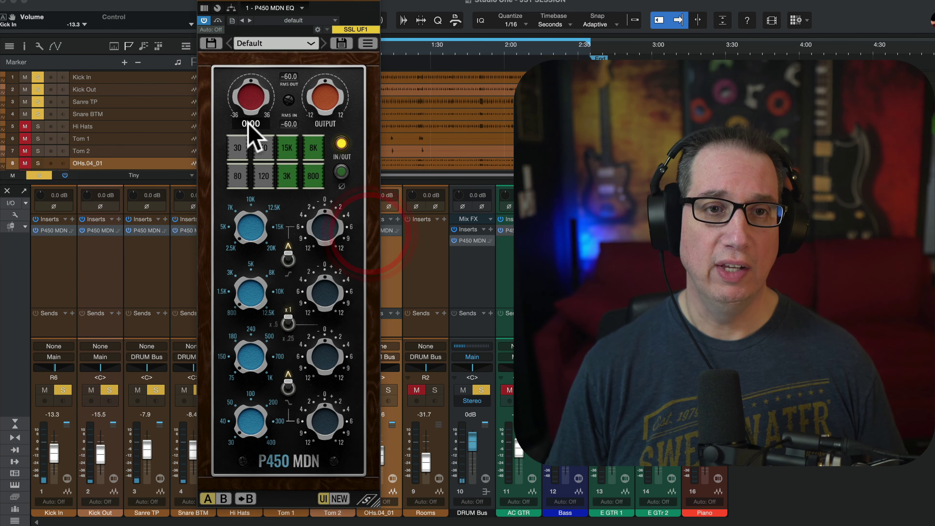
pyautogui.moveTo(307, 9); pyautogui.dragTo(233, 22)
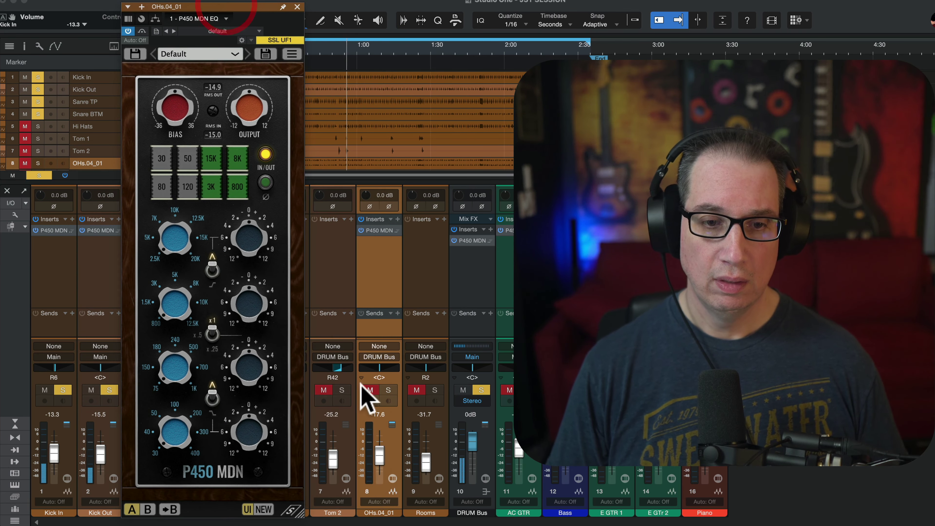
pyautogui.click(389, 390)
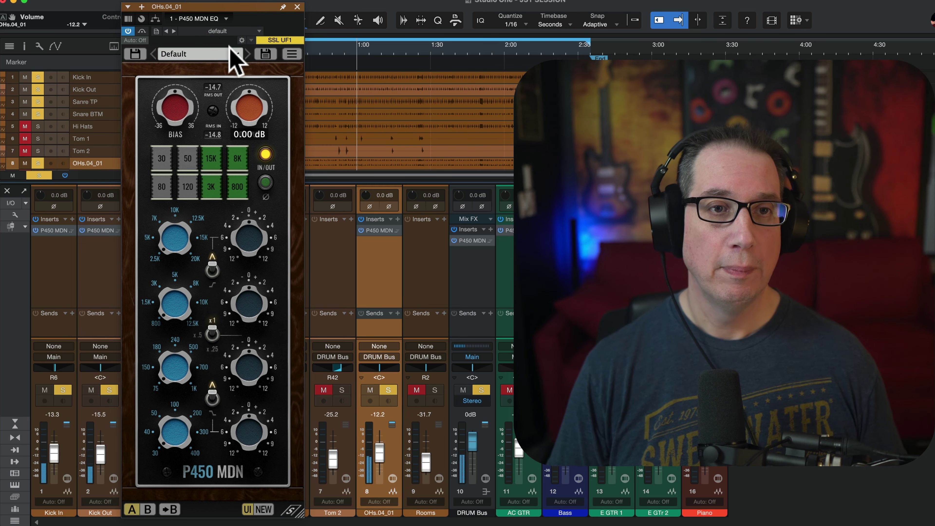
pyautogui.click(234, 55)
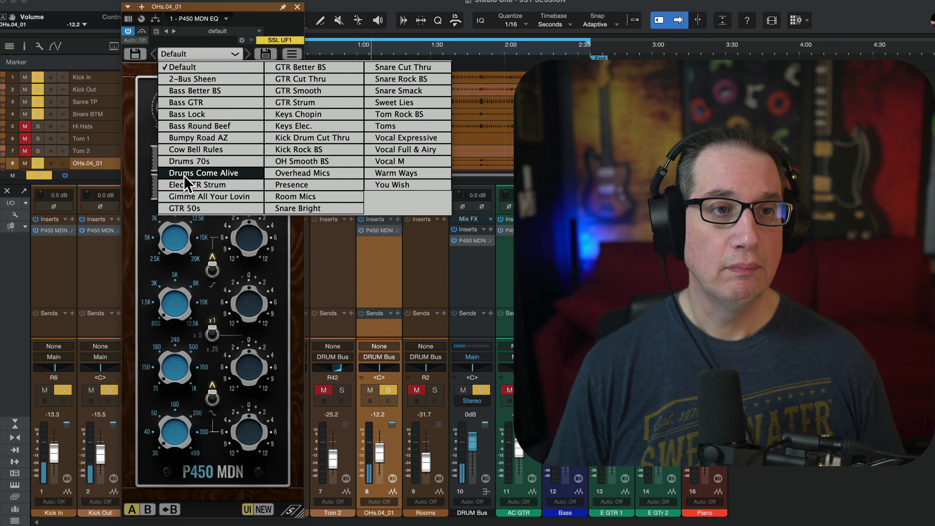
pyautogui.click(203, 173)
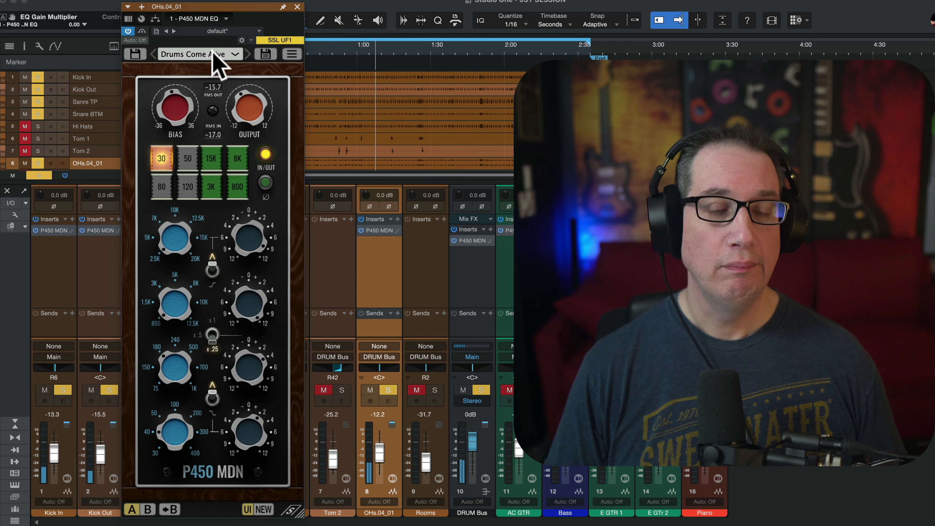
pyautogui.click(220, 54)
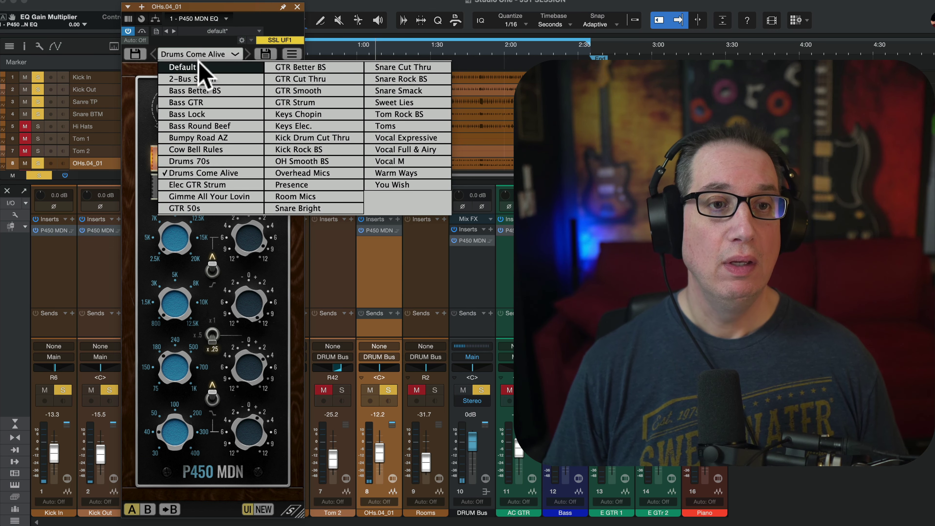
pyautogui.click(202, 68)
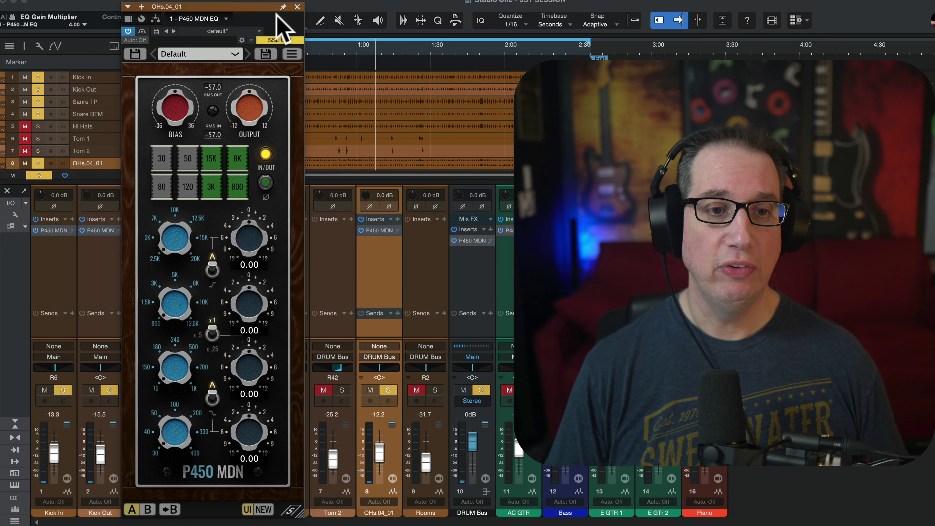
# Start playback and switch the high band to a shelf with a gain boost
pyautogui.press('space')
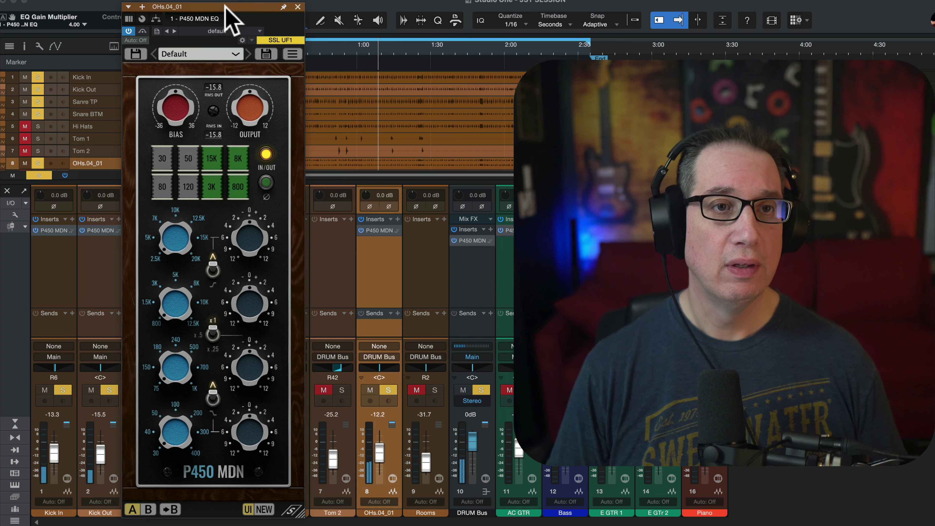
pyautogui.moveTo(219, 6); pyautogui.dragTo(240, 4)
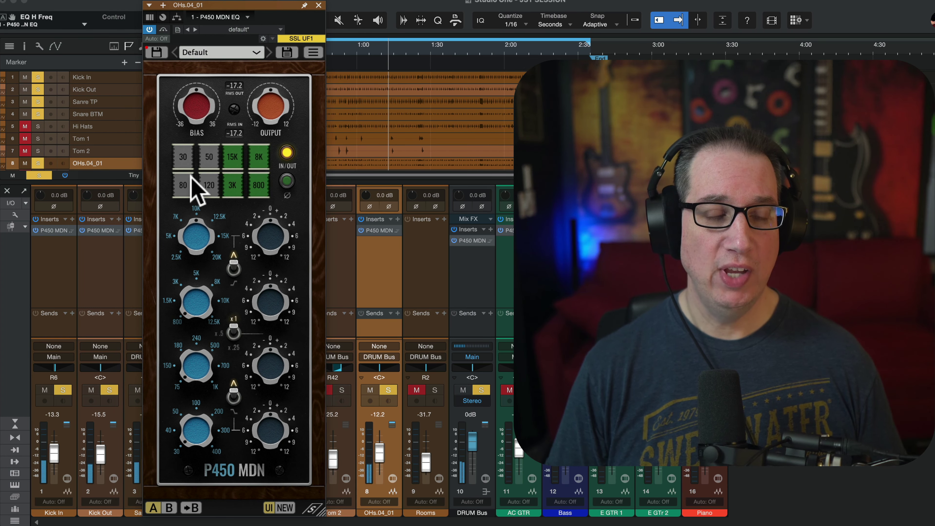
pyautogui.click(271, 237)
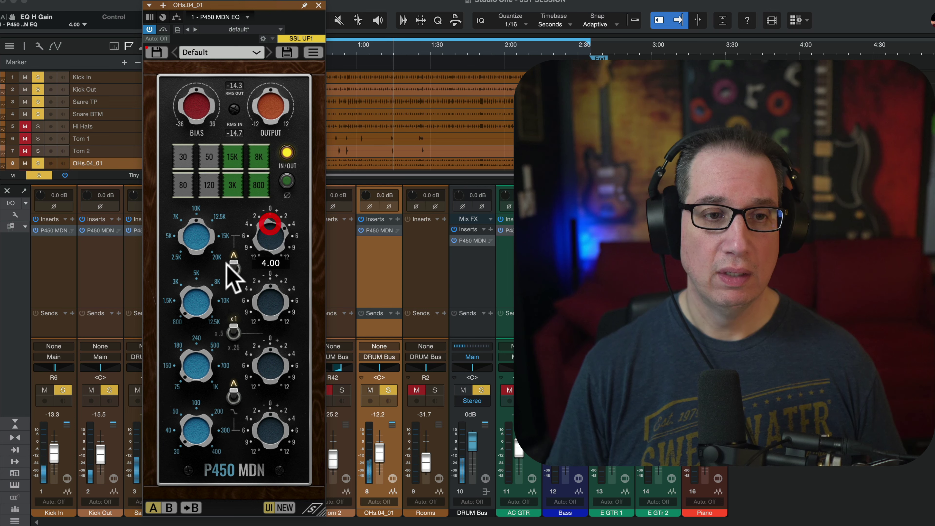
pyautogui.click(232, 270)
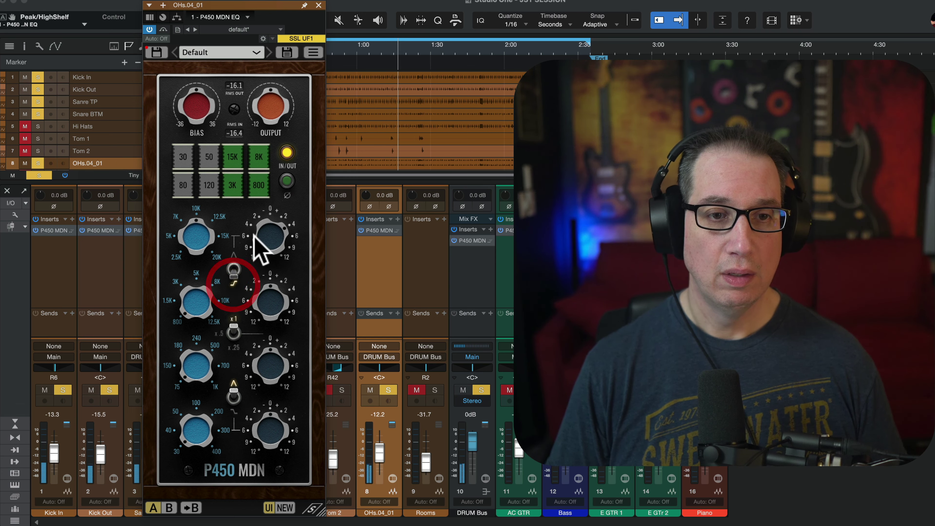
pyautogui.moveTo(261, 246); pyautogui.dragTo(268, 427)
# Cut the low-mid gain to -2 and raise the bias to about 13.6
pyautogui.click(191, 372)
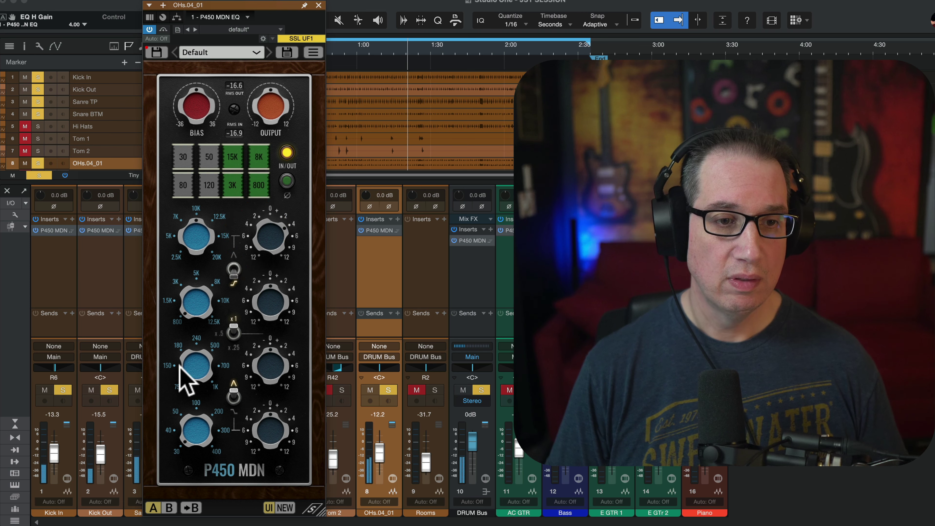
pyautogui.click(201, 302)
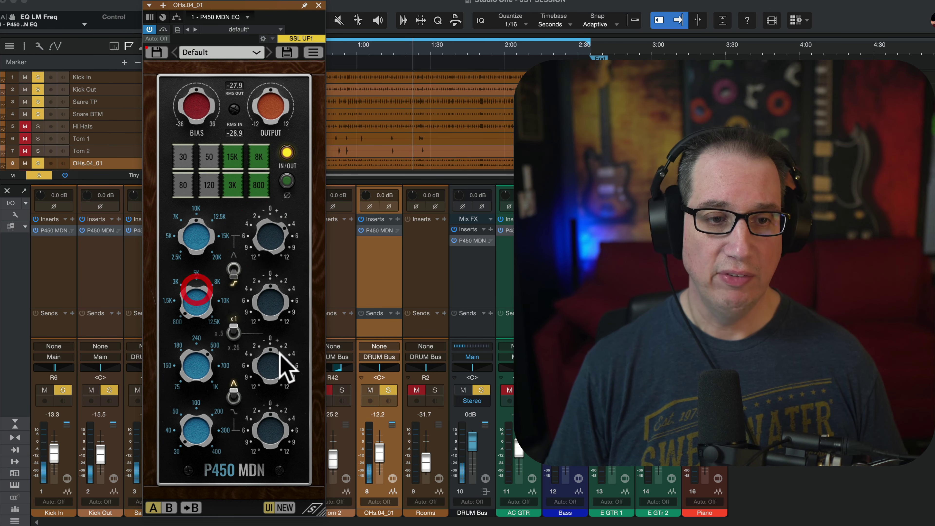
pyautogui.moveTo(276, 321); pyautogui.dragTo(270, 387)
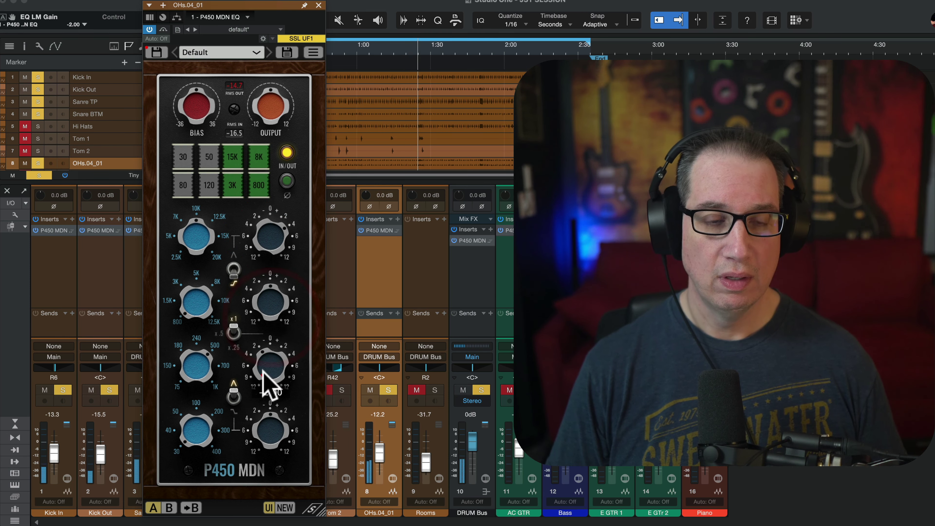
pyautogui.click(267, 376)
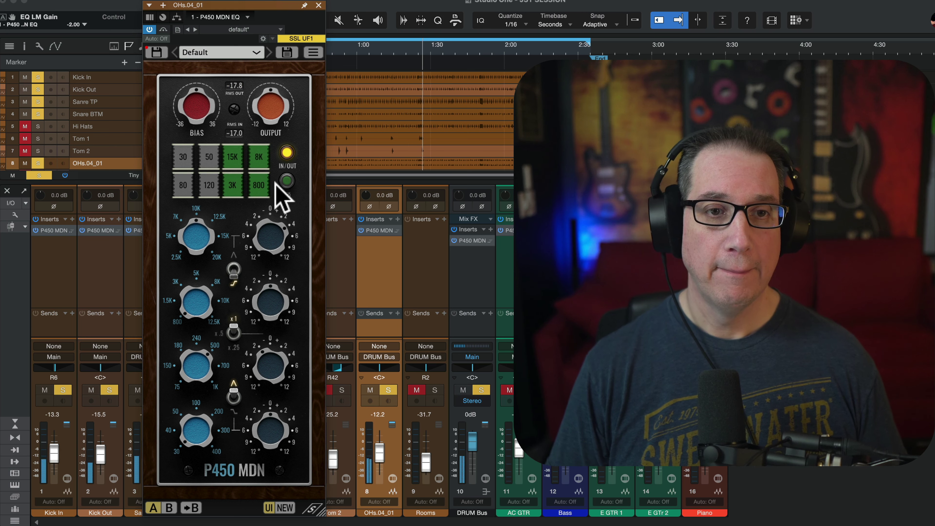
pyautogui.moveTo(201, 107)
pyautogui.moveTo(201, 106); pyautogui.dragTo(203, 90)
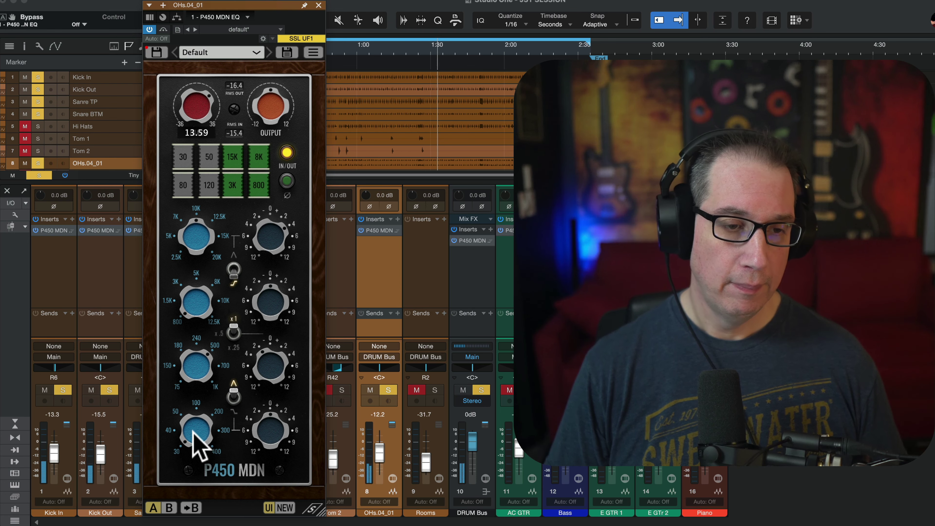
# Boost the low-band gain to 9.00
pyautogui.click(198, 368)
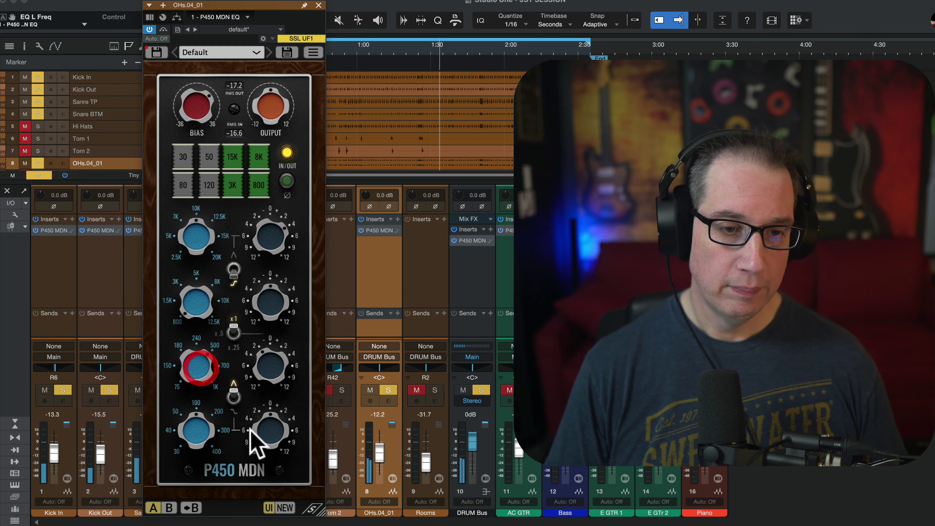
pyautogui.click(265, 391)
pyautogui.moveTo(263, 432); pyautogui.dragTo(267, 405)
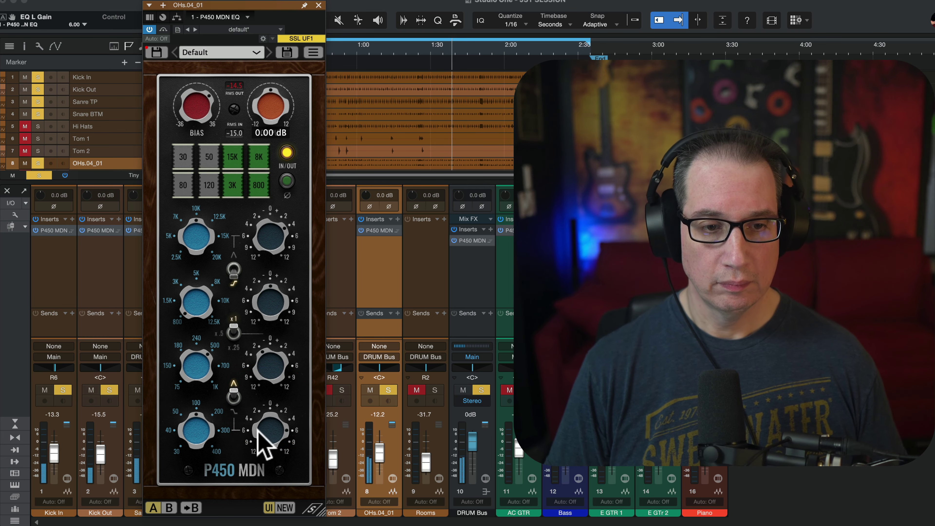
pyautogui.moveTo(265, 446)
pyautogui.mouseDown()
pyautogui.moveTo(283, 405)
pyautogui.moveTo(271, 428)
pyautogui.moveTo(278, 443)
pyautogui.mouseUp()
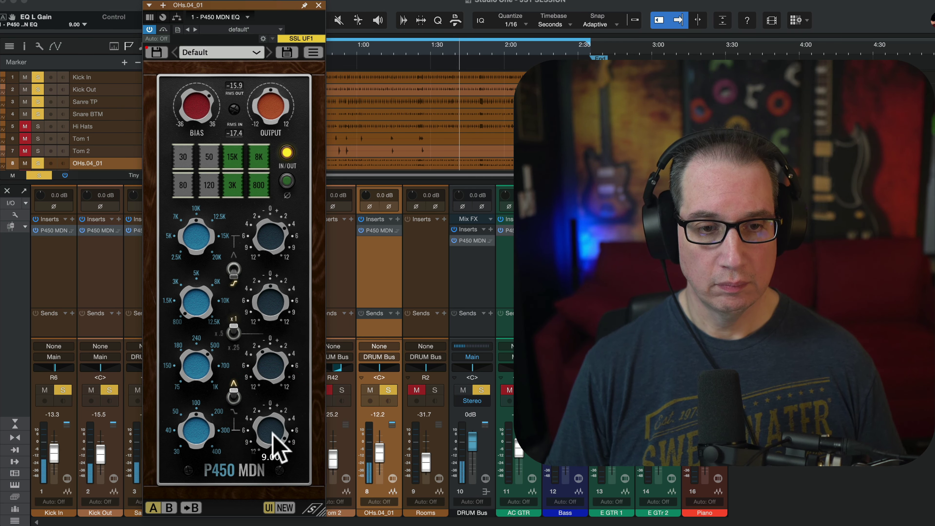
# A/B the EQs on drum channels Kick In through OHs.04_01, then drop the OHs fader to -19.8 dB
pyautogui.click(318, 6)
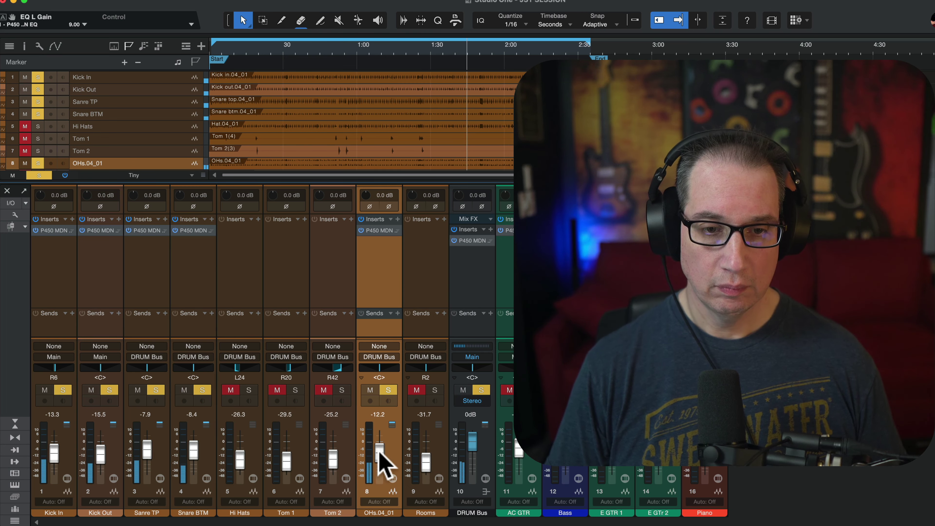
pyautogui.scroll(-3, 381, 454)
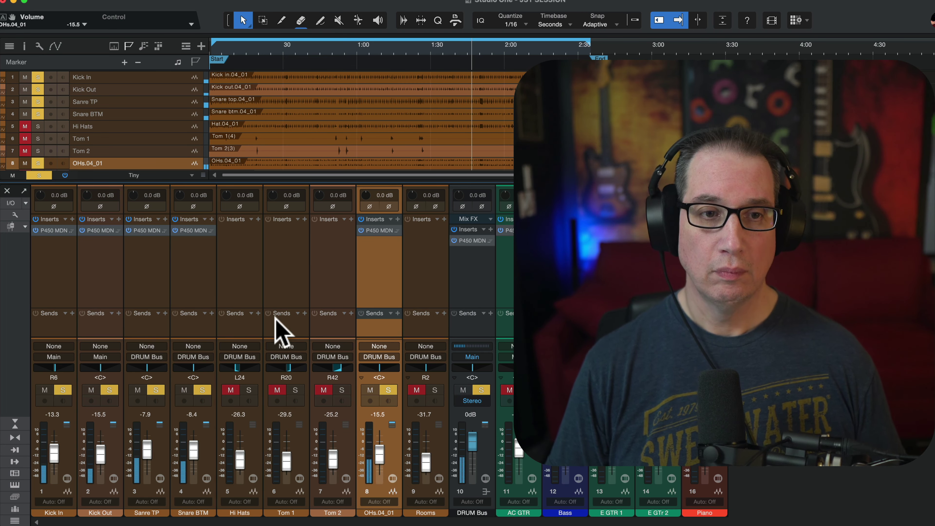
pyautogui.click(34, 267)
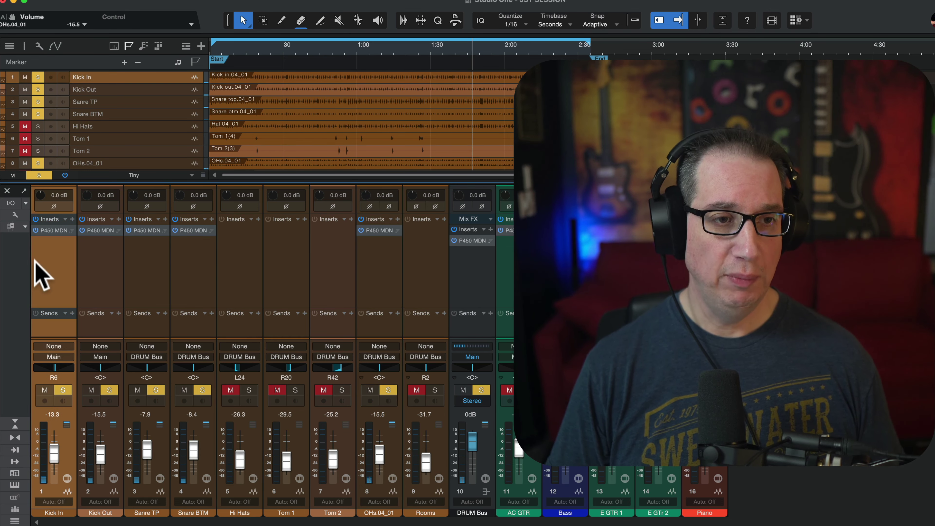
pyautogui.keyDown('shift'); pyautogui.click(387, 280); pyautogui.keyUp('shift')
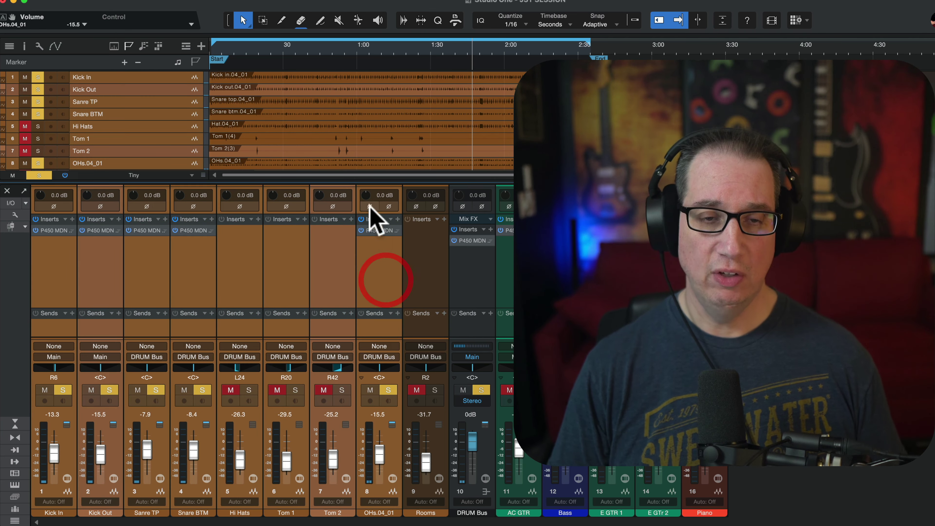
pyautogui.click(362, 220)
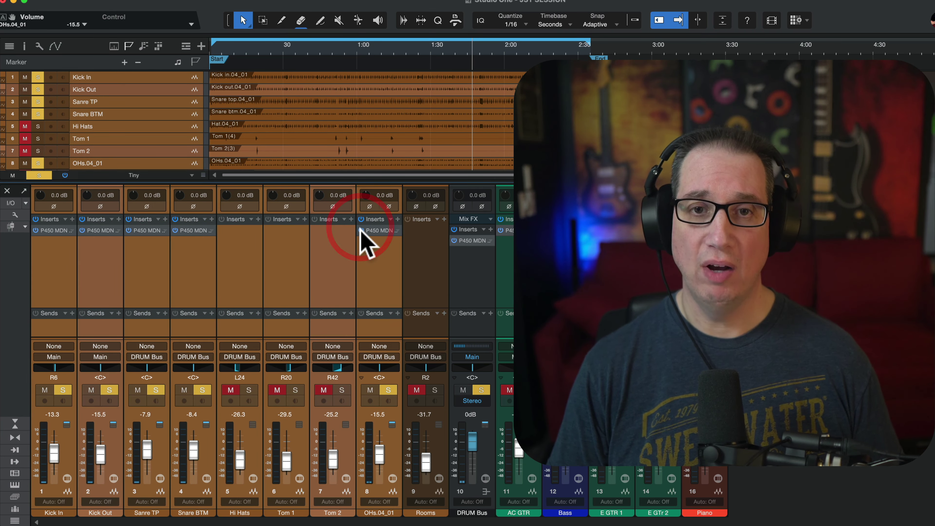
pyautogui.click(245, 48)
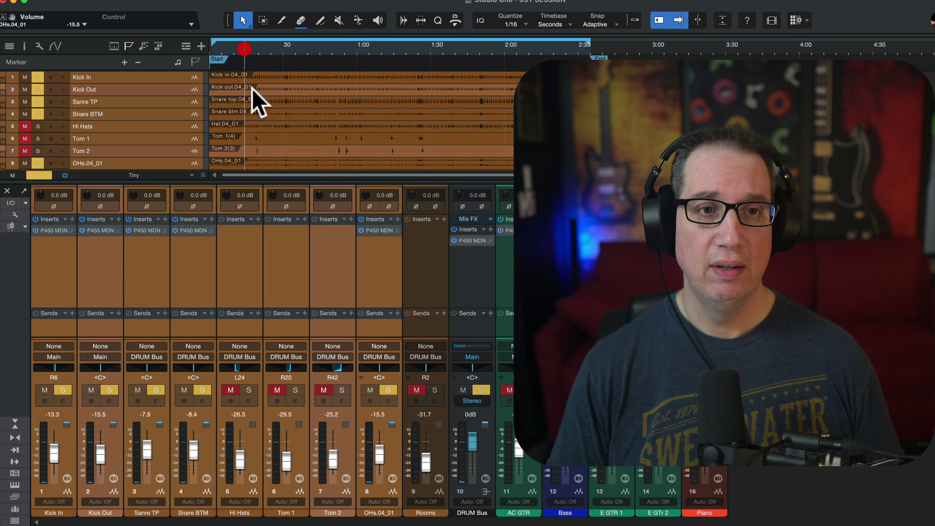
pyautogui.click(361, 231)
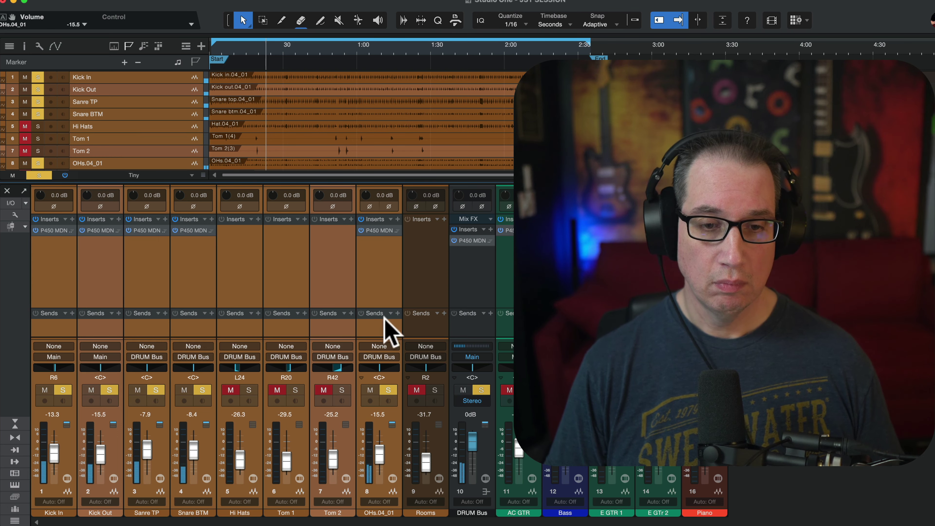
pyautogui.click(379, 302)
pyautogui.moveTo(379, 454); pyautogui.dragTo(379, 452)
# Load the Drums Come Alive preset on the DRUM Bus P450 MDN EQ
pyautogui.click(462, 297)
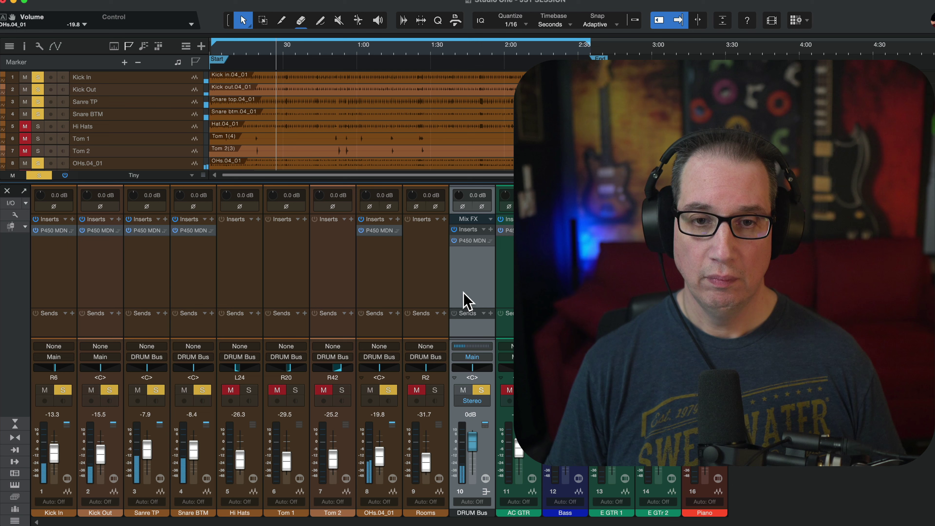
pyautogui.click(465, 240)
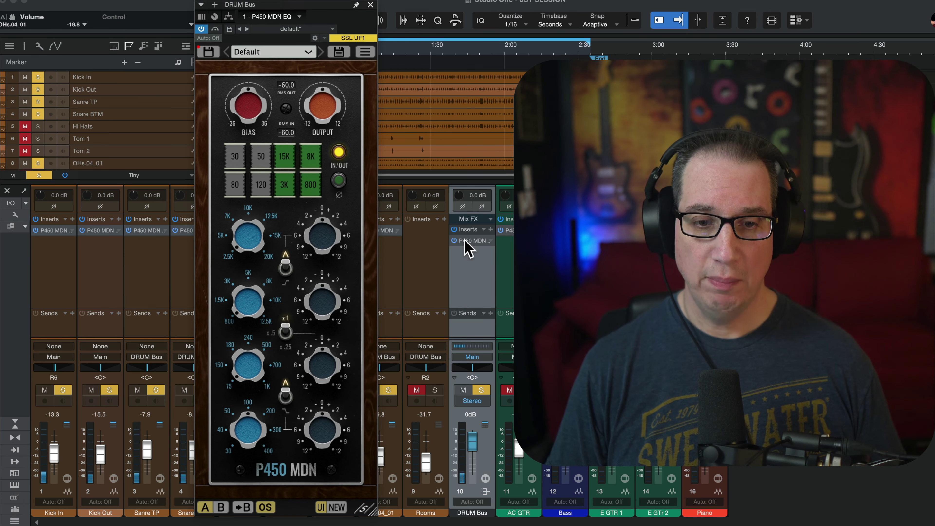
pyautogui.click(269, 52)
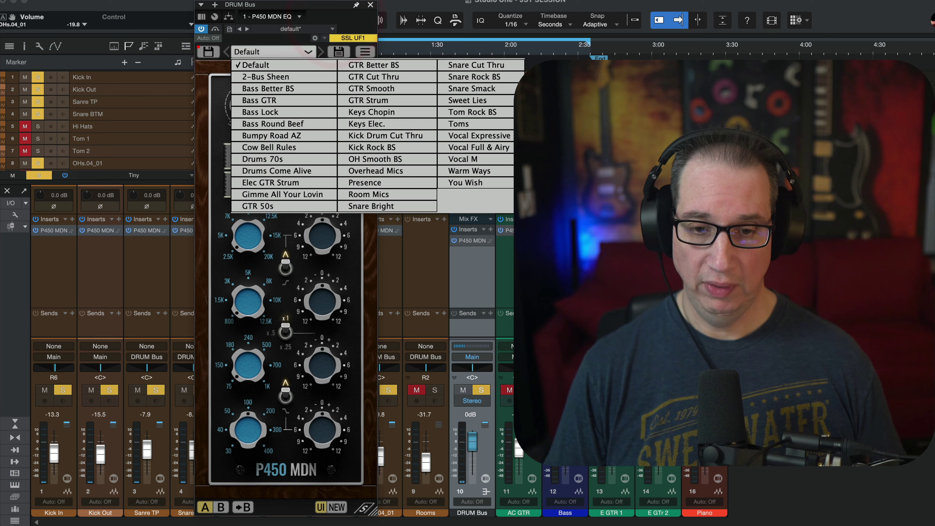
pyautogui.press('Escape')
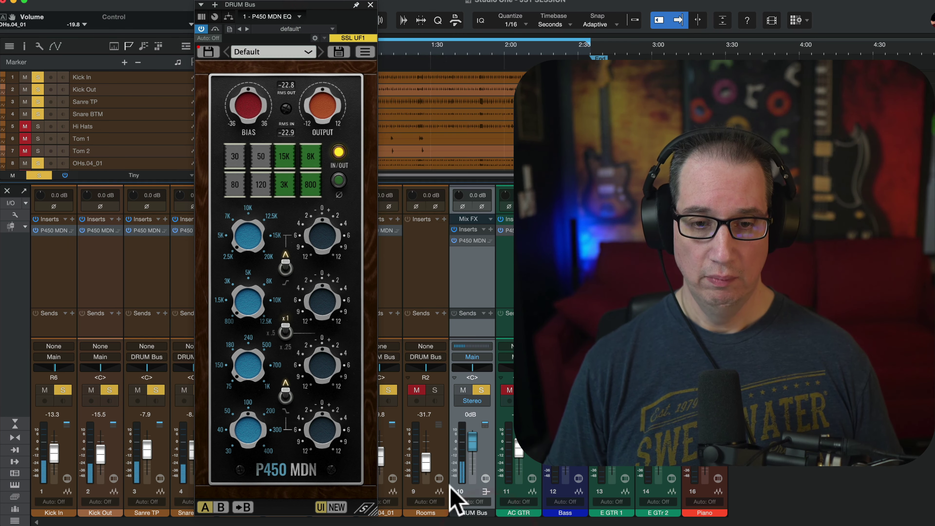
pyautogui.click(273, 56)
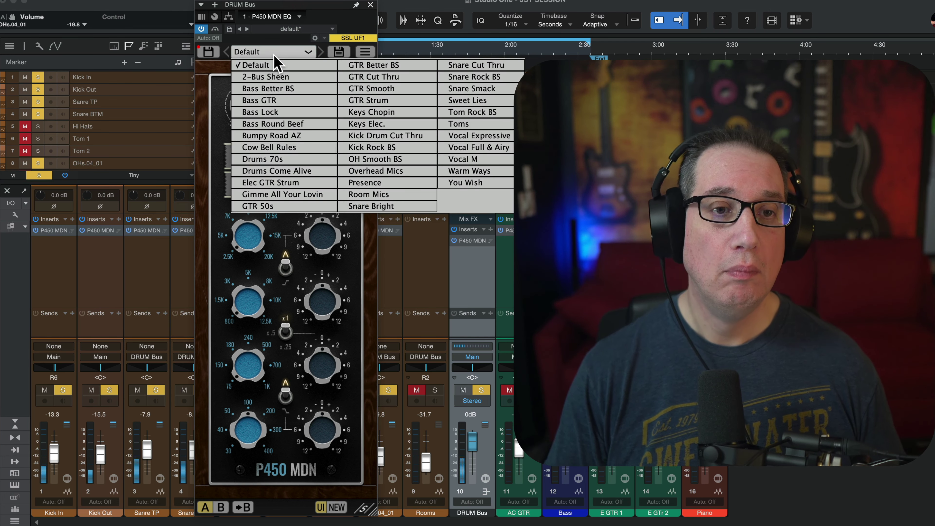
pyautogui.click(275, 171)
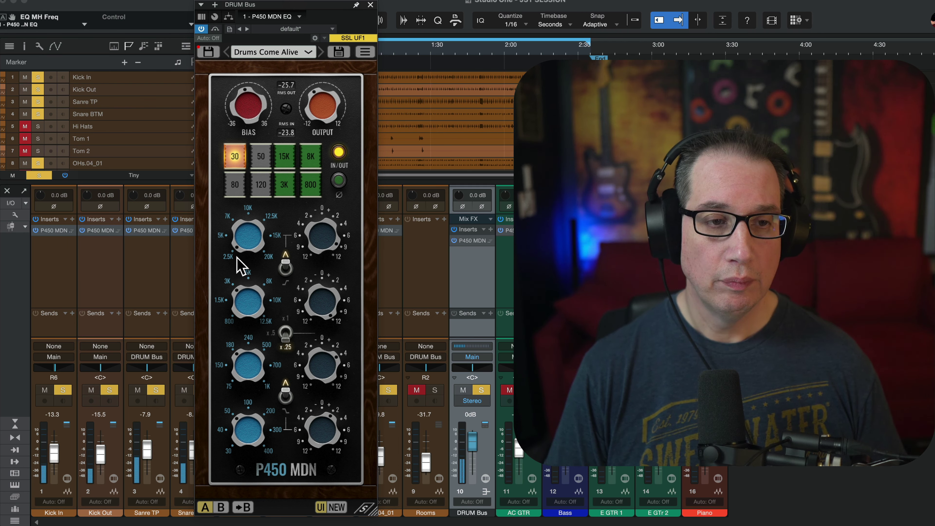
# Lower the mid-high frequency, keeping high gain 1.50 and mid-high 0.50, and close the window
pyautogui.moveTo(237, 257); pyautogui.dragTo(250, 272)
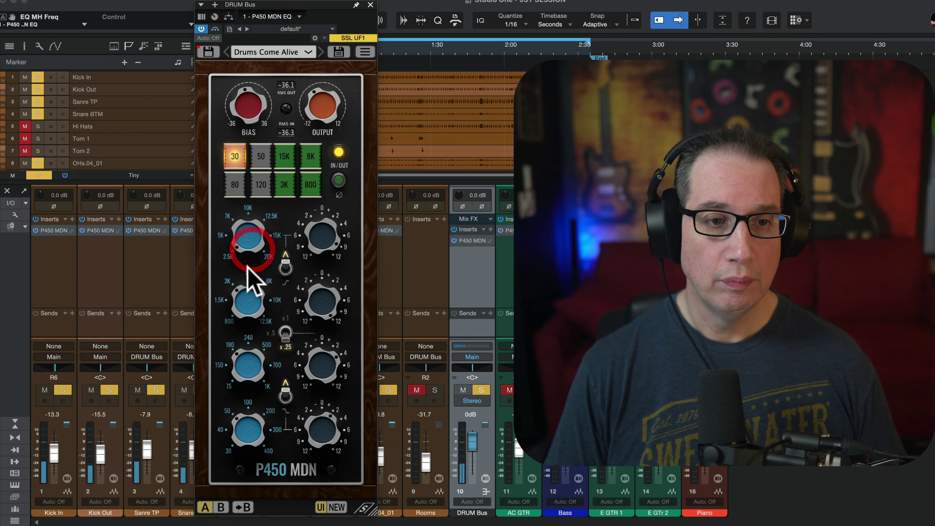
pyautogui.click(312, 334)
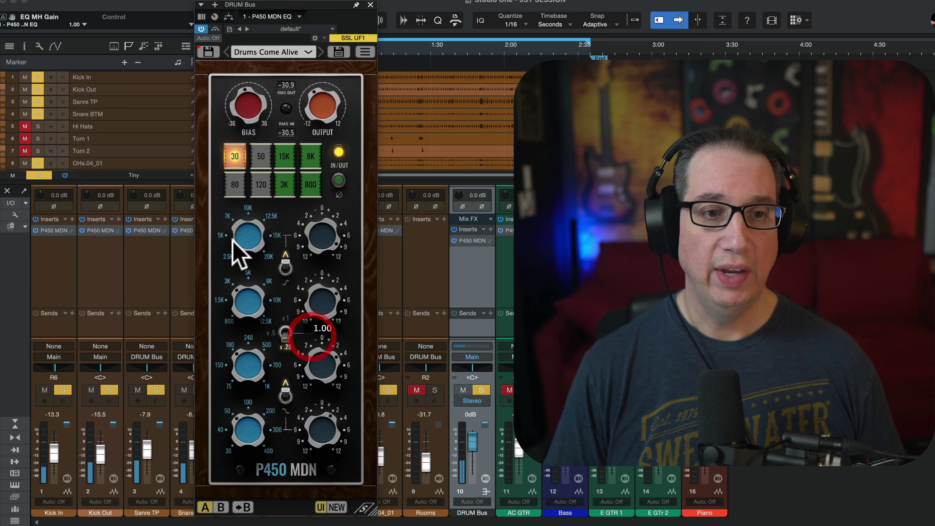
pyautogui.click(322, 243)
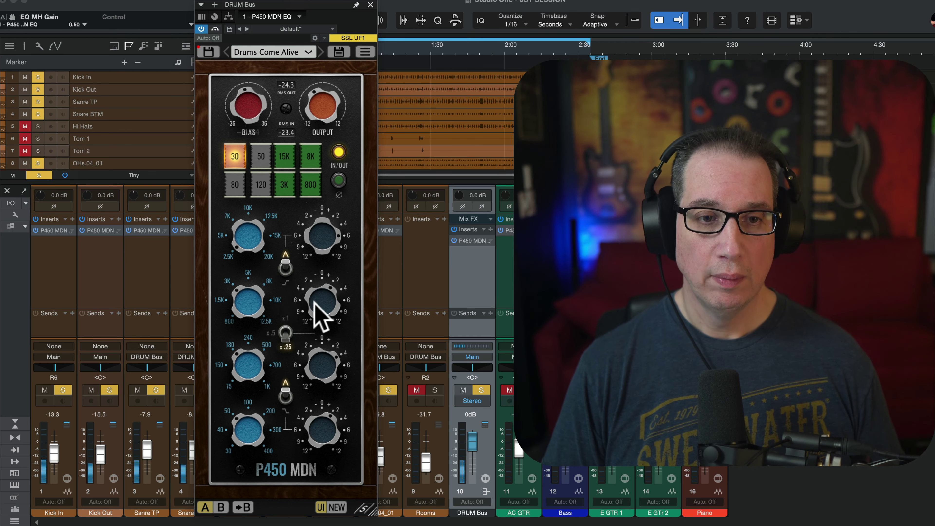
pyautogui.click(370, 5)
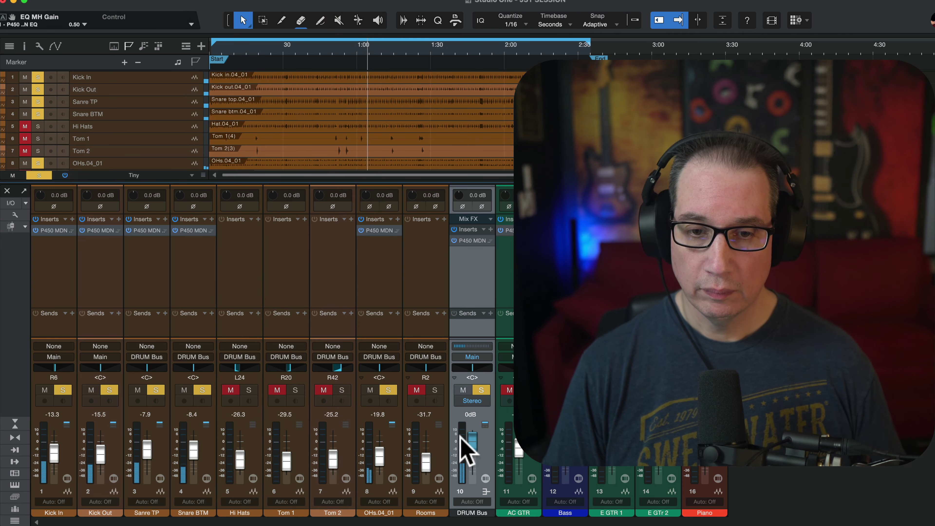
# On the AC GTR P450 MDN EQ, switch the high band to shelf and boost it
pyautogui.click(511, 320)
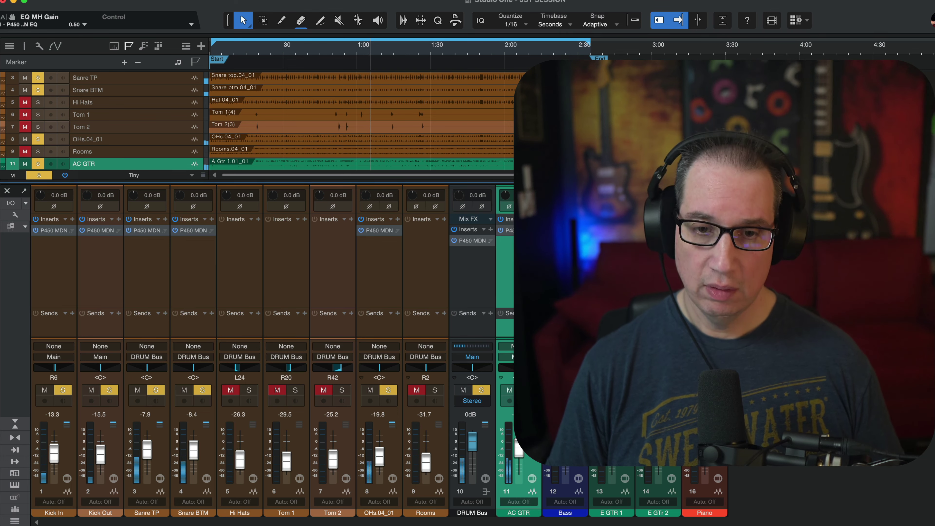
pyautogui.click(507, 230)
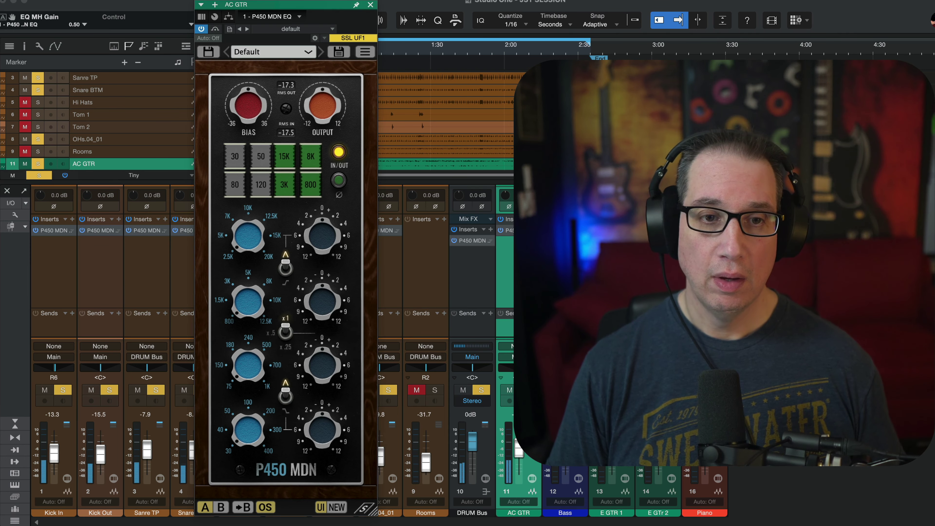
pyautogui.moveTo(271, 5); pyautogui.dragTo(268, 13)
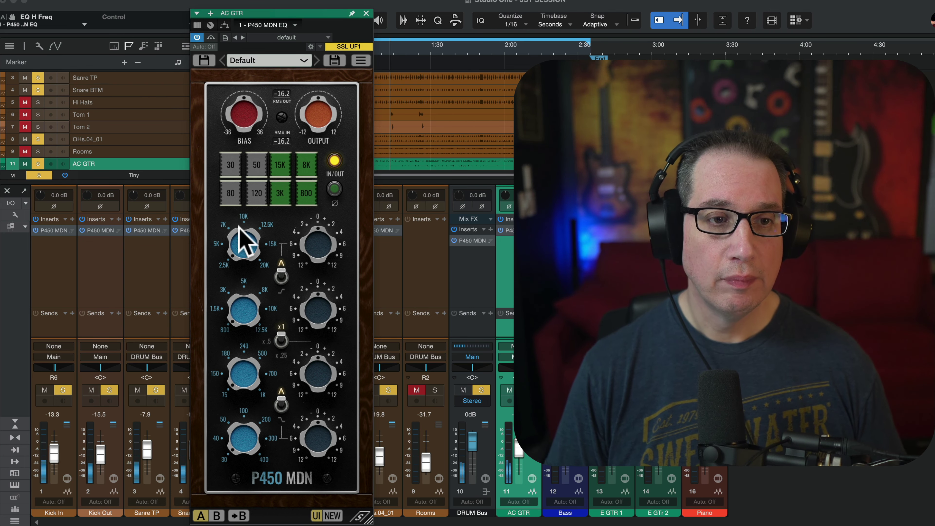
pyautogui.click(241, 165)
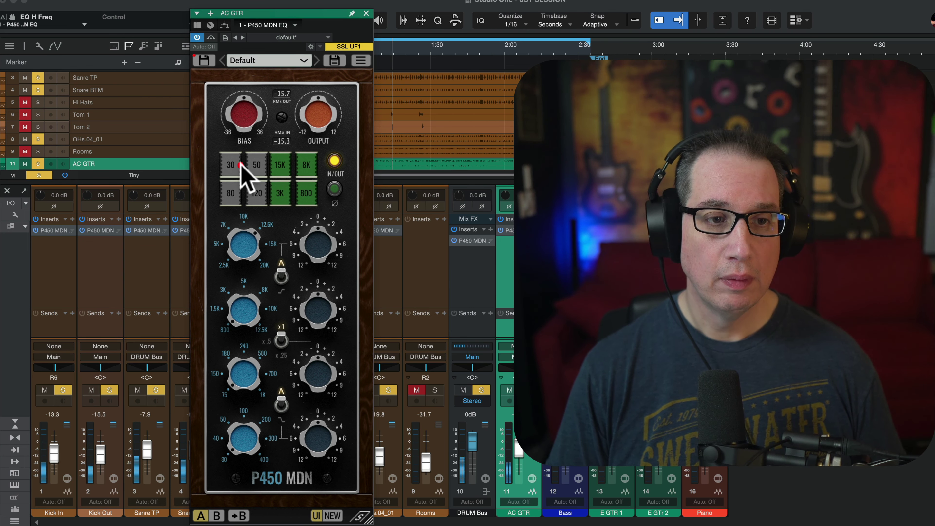
pyautogui.click(281, 277)
pyautogui.click(283, 312)
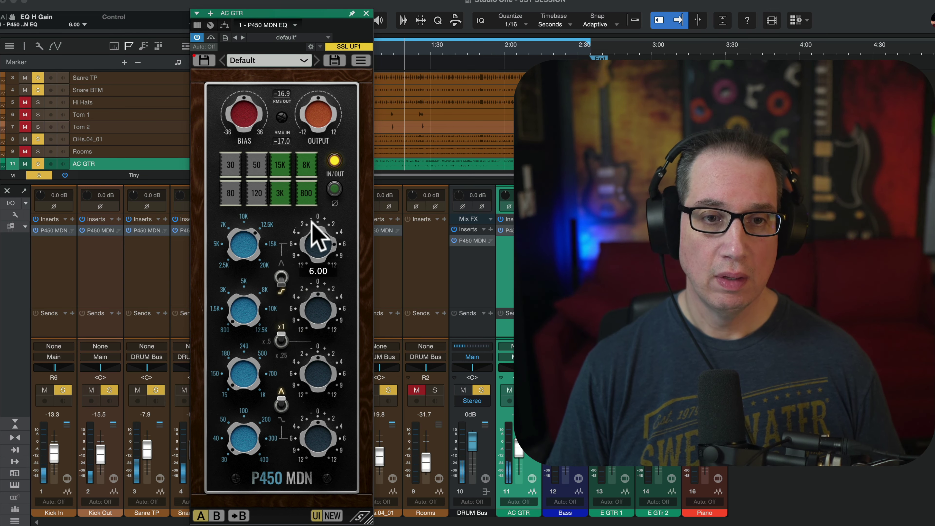
pyautogui.click(315, 239)
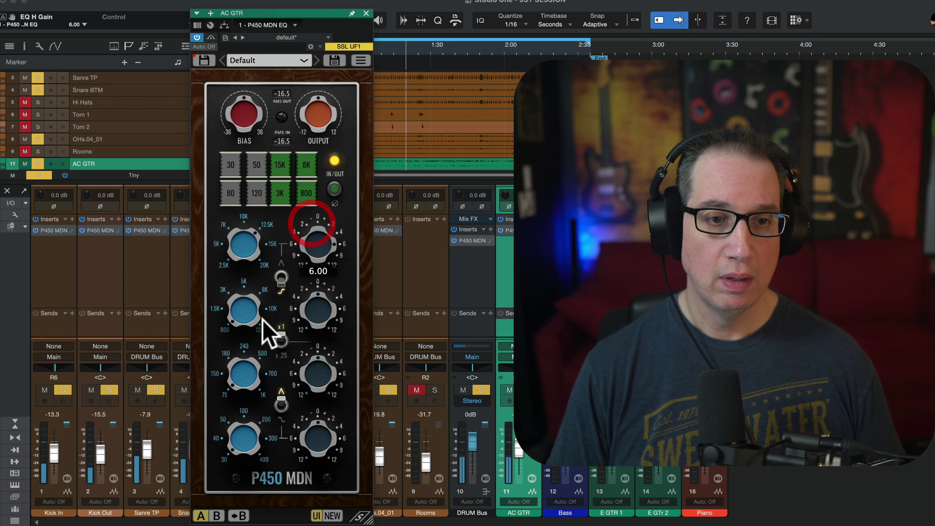
# Cut the low-mid gain, set low-band gain to 2.00, and engage the 120 Hz high-pass
pyautogui.click(243, 320)
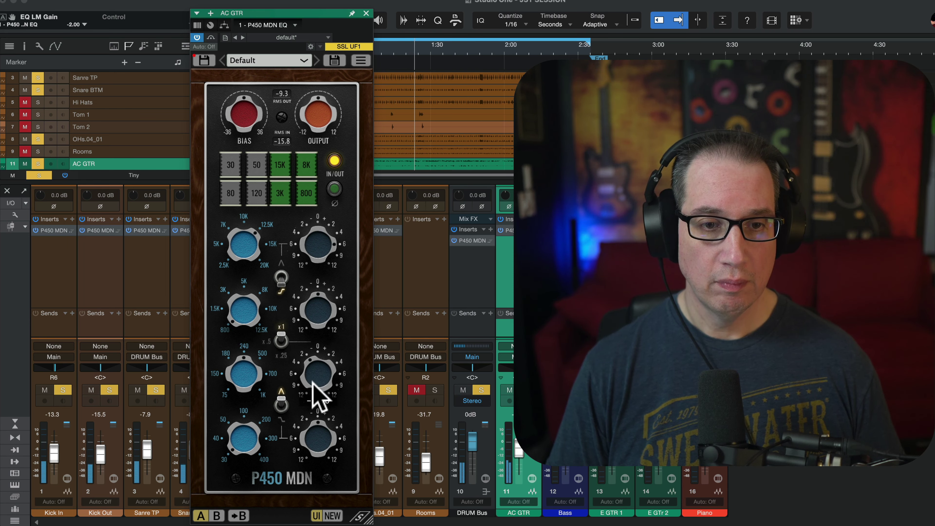
pyautogui.click(313, 382)
pyautogui.click(254, 383)
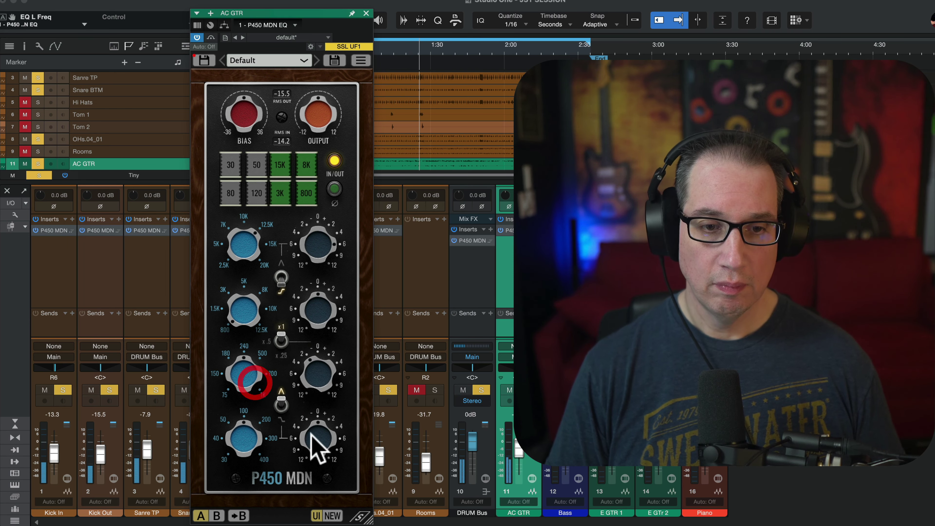
pyautogui.click(317, 440)
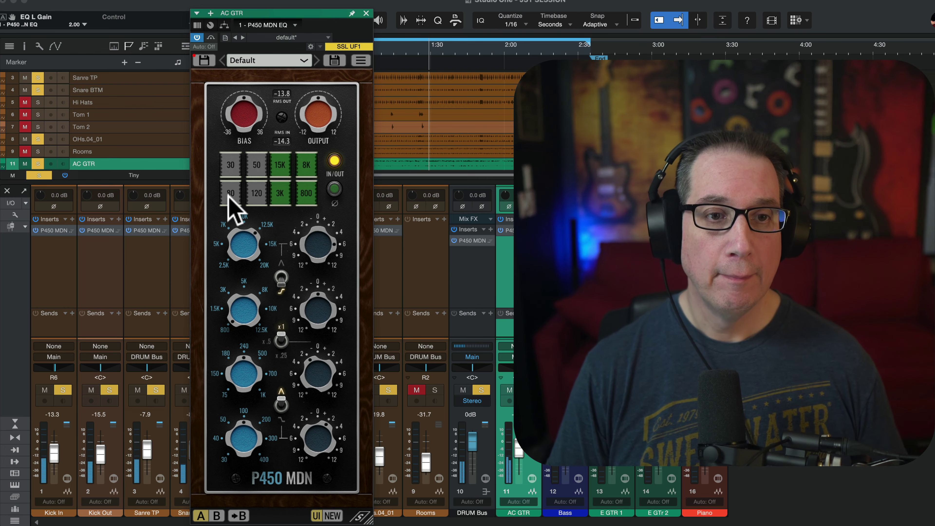
pyautogui.click(257, 195)
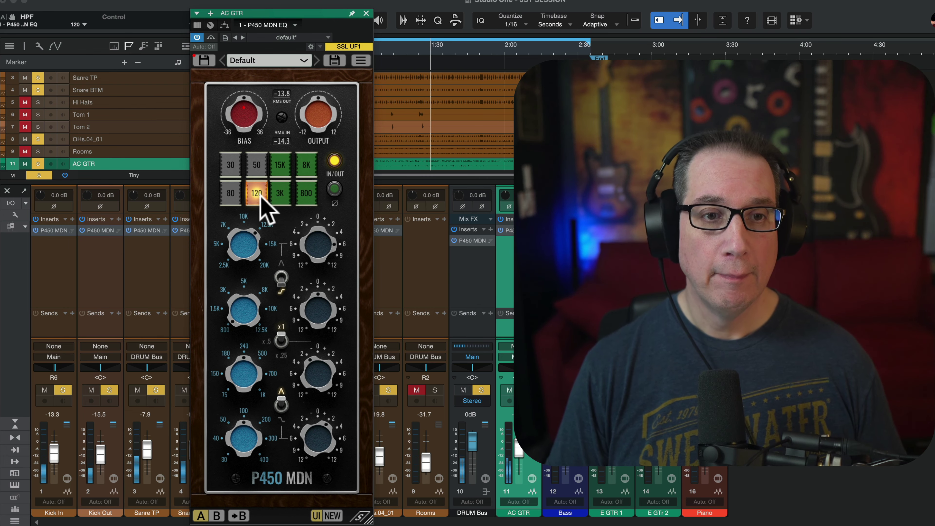
# Mute the drums, A/B the EQ, set bias to -1.20, stop playback and close the window
pyautogui.click(210, 37)
pyautogui.keyDown('super'); pyautogui.click(519, 390); pyautogui.keyUp('super')
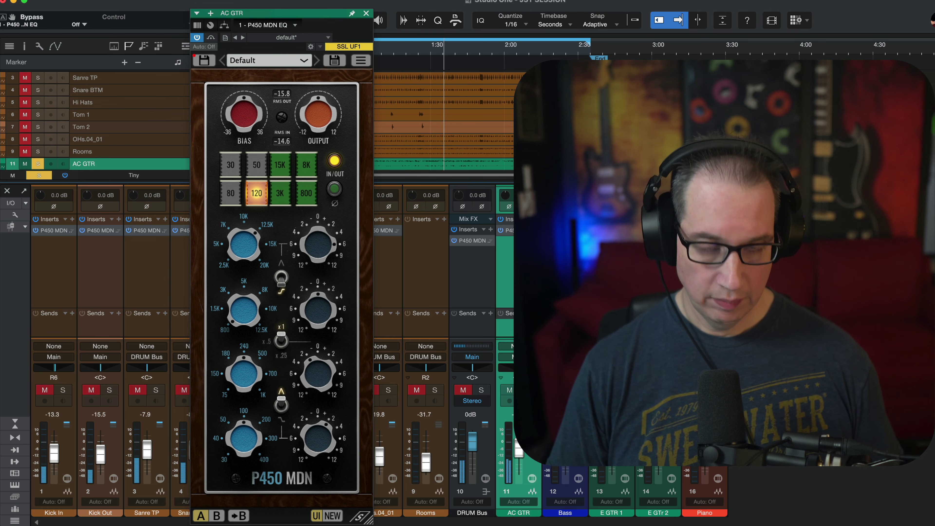
pyautogui.click(334, 161)
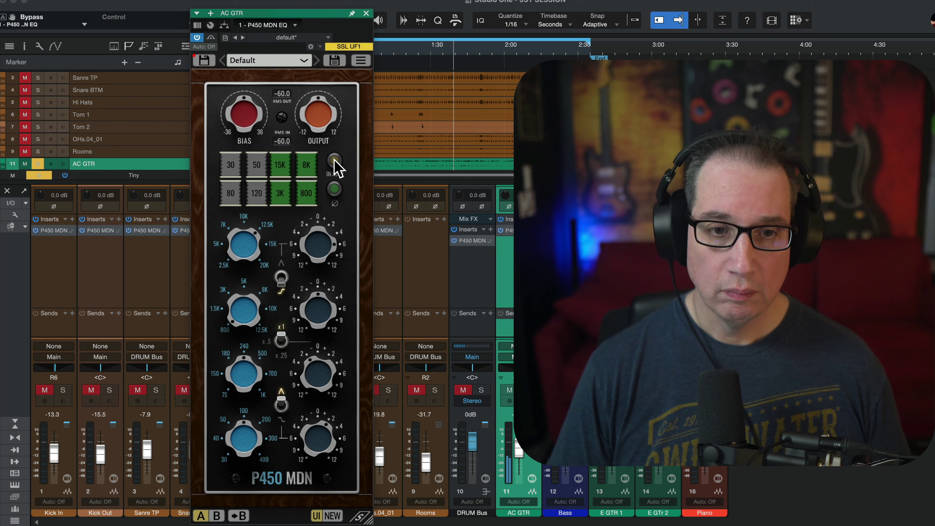
pyautogui.moveTo(235, 118)
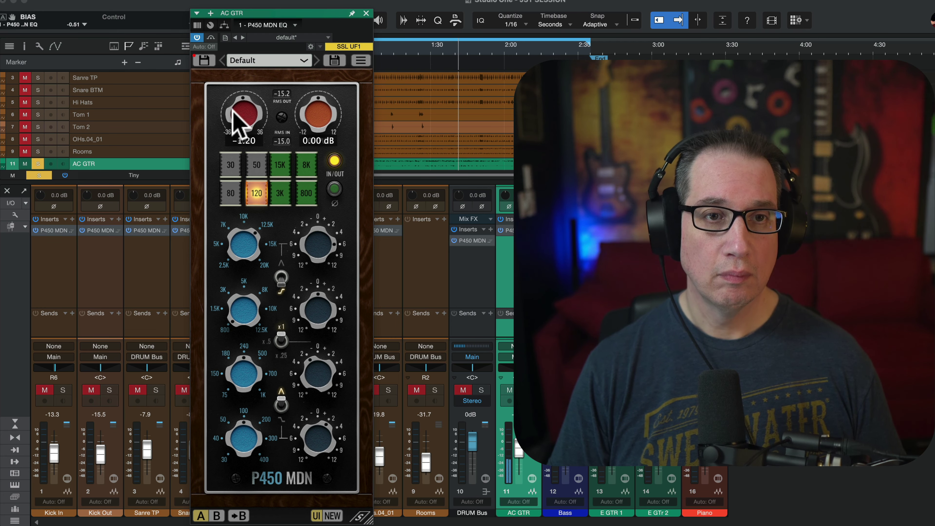
pyautogui.moveTo(236, 118); pyautogui.dragTo(234, 129)
pyautogui.click(334, 161)
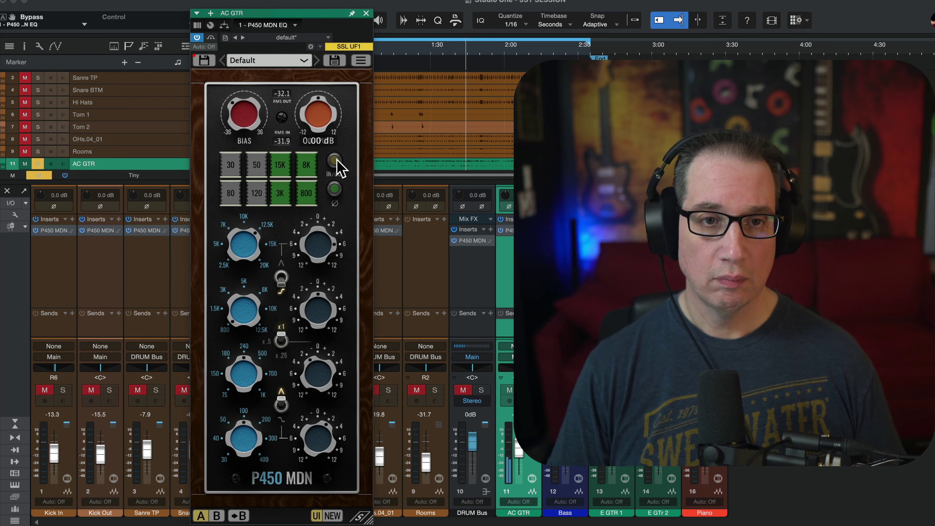
pyautogui.click(334, 161)
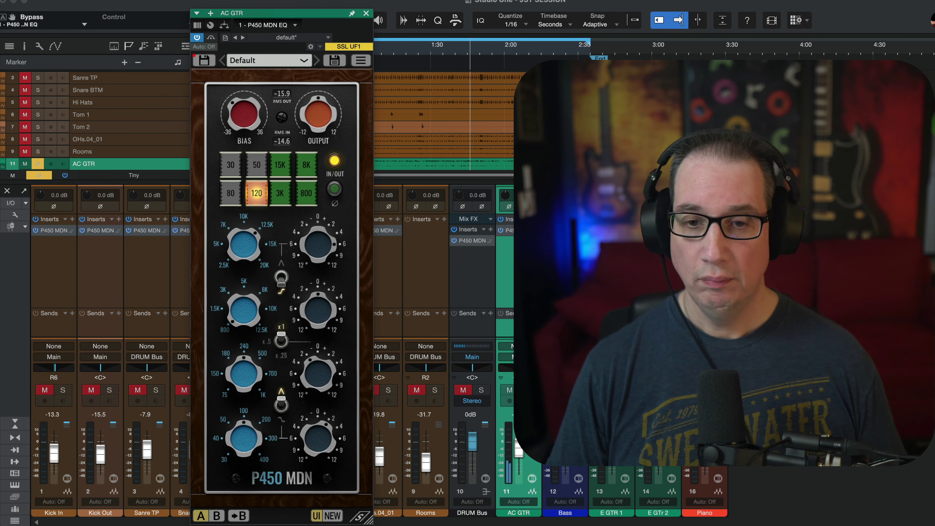
pyautogui.press('space')
pyautogui.click(366, 11)
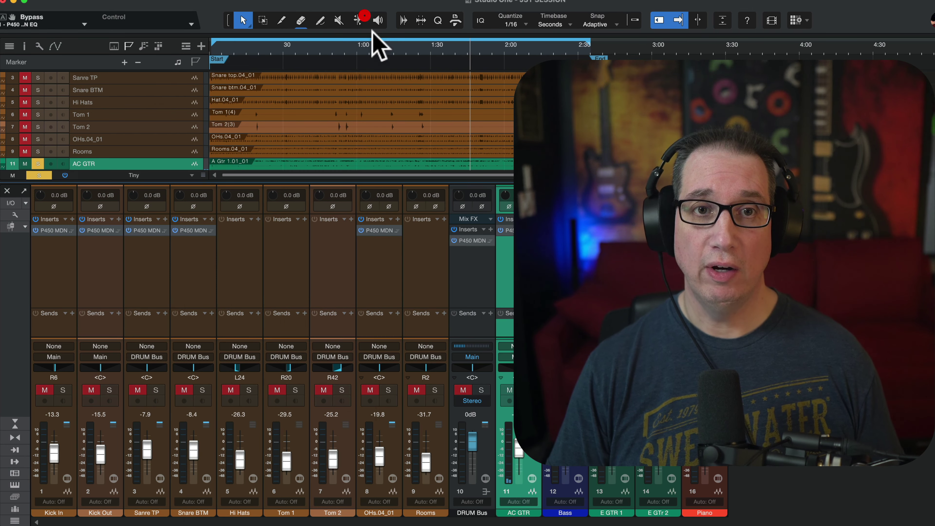
# Open the Bass P450 MDN EQ, unsolo the acoustic guitar, and load Bass Round Beef
pyautogui.press('Down')
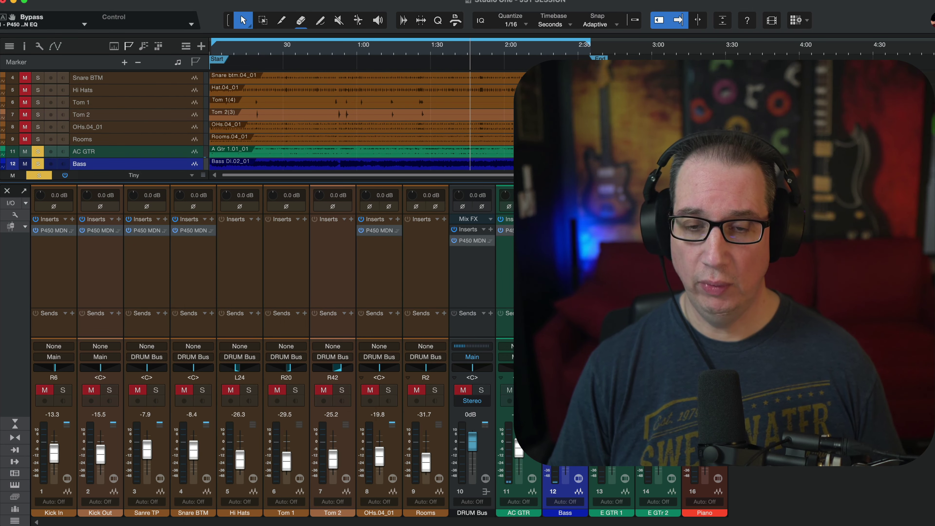
pyautogui.press('F11')
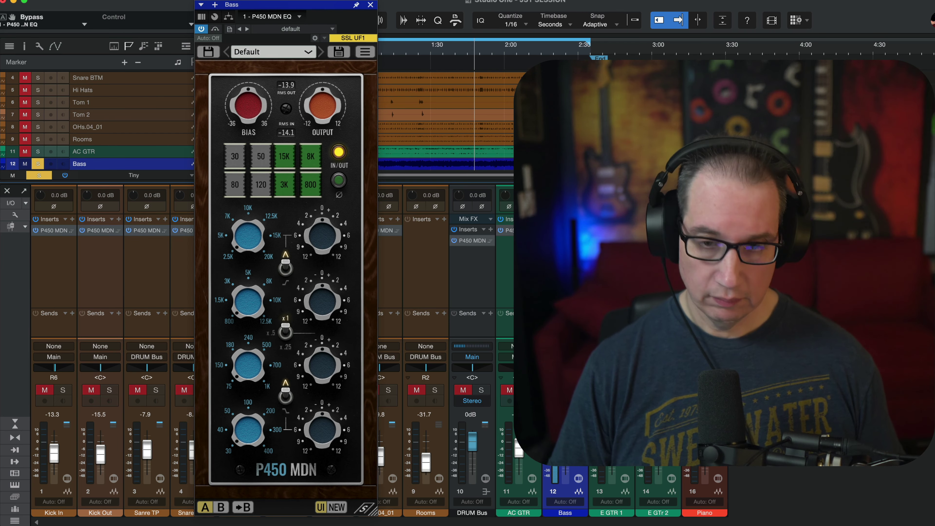
pyautogui.click(528, 390)
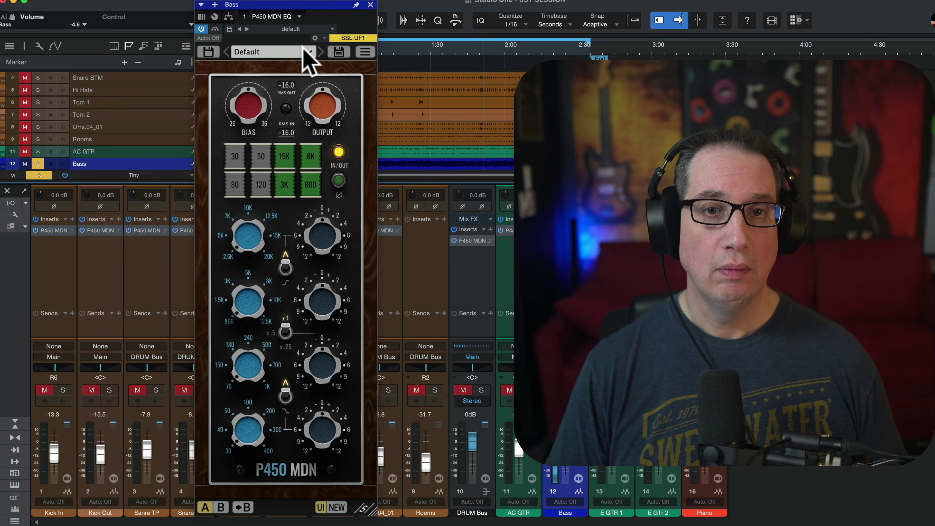
pyautogui.click(307, 52)
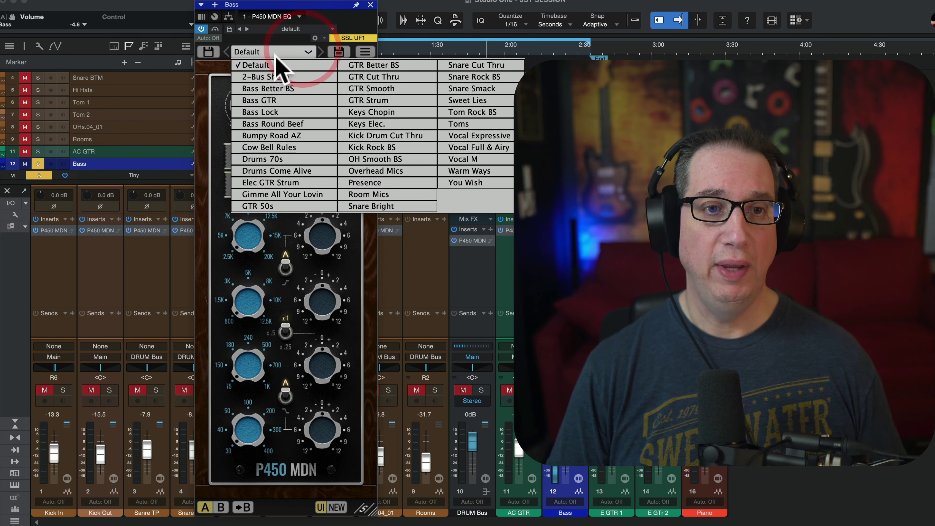
pyautogui.click(263, 124)
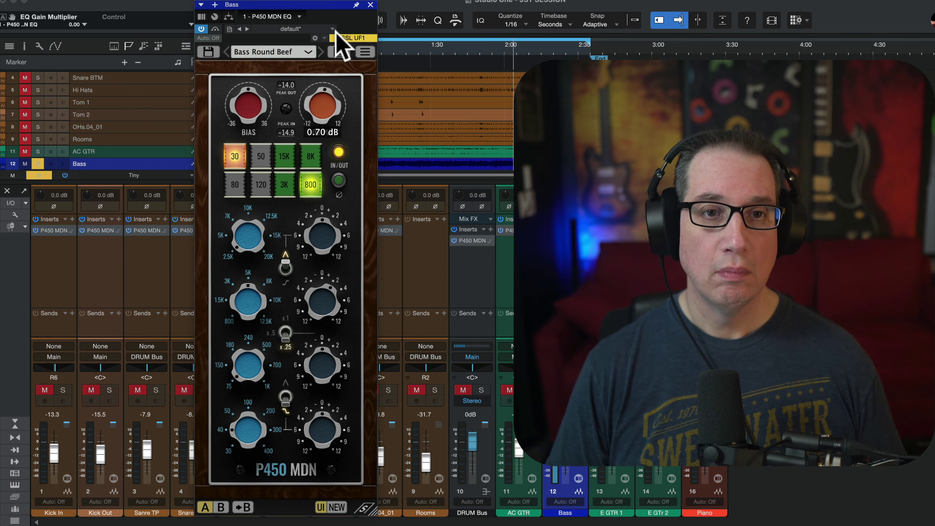
# Set low-band gain to 0.50 and mid-high gain to 1.00, then A/B the EQ
pyautogui.press('space')
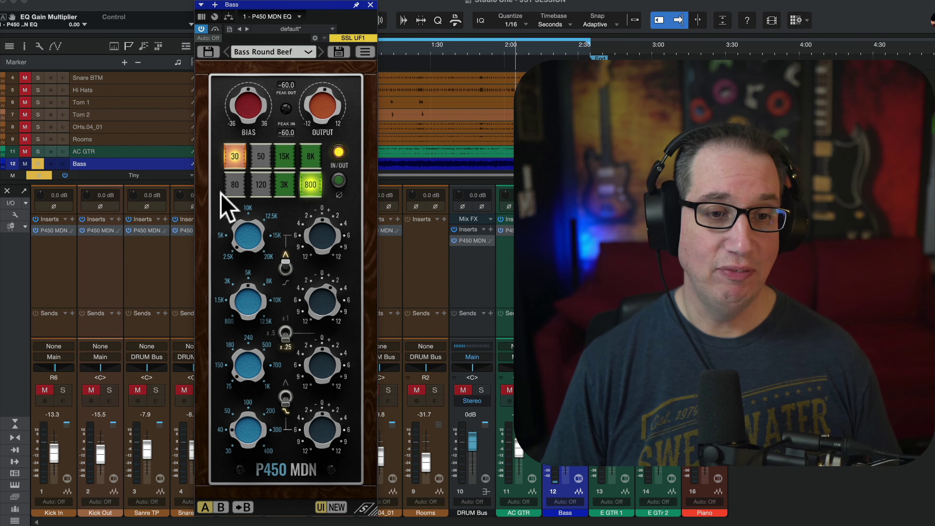
pyautogui.press('space')
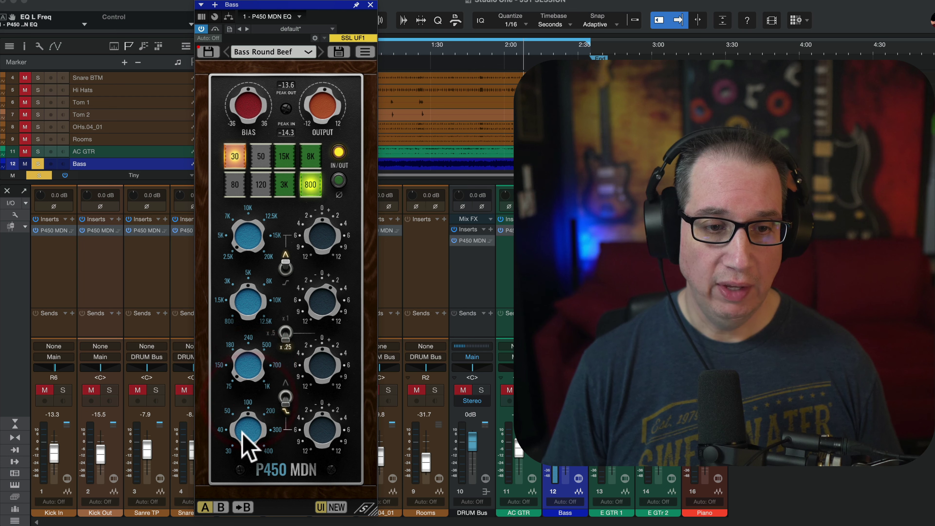
pyautogui.moveTo(324, 435); pyautogui.dragTo(340, 364)
pyautogui.moveTo(327, 424); pyautogui.dragTo(331, 428)
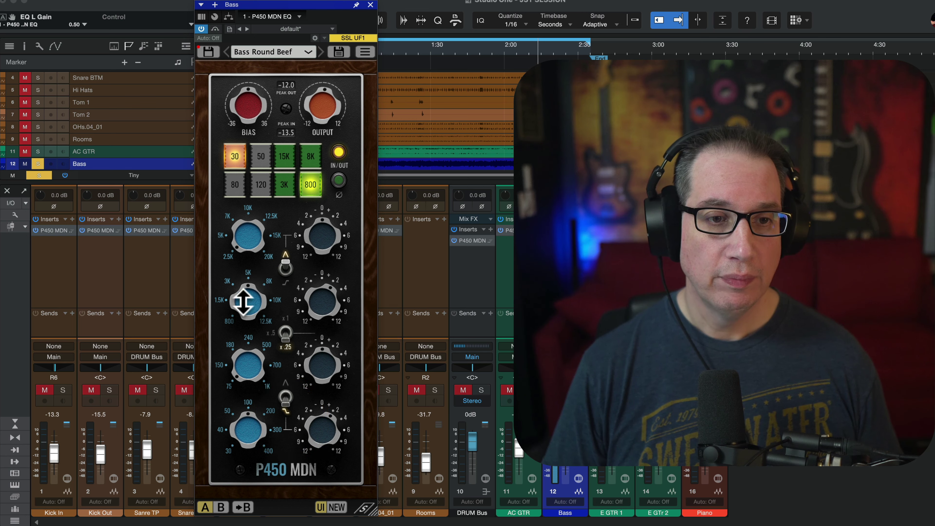
pyautogui.click(226, 374)
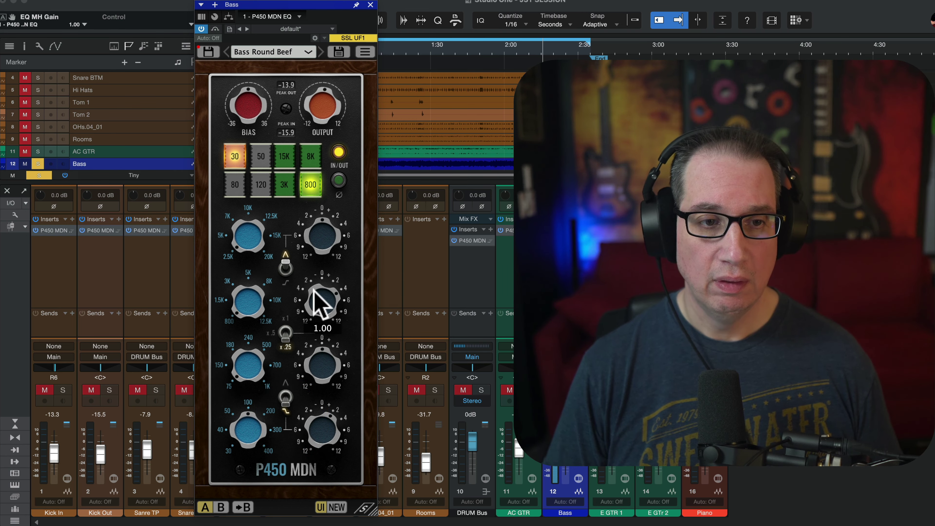
pyautogui.click(317, 298)
pyautogui.click(337, 151)
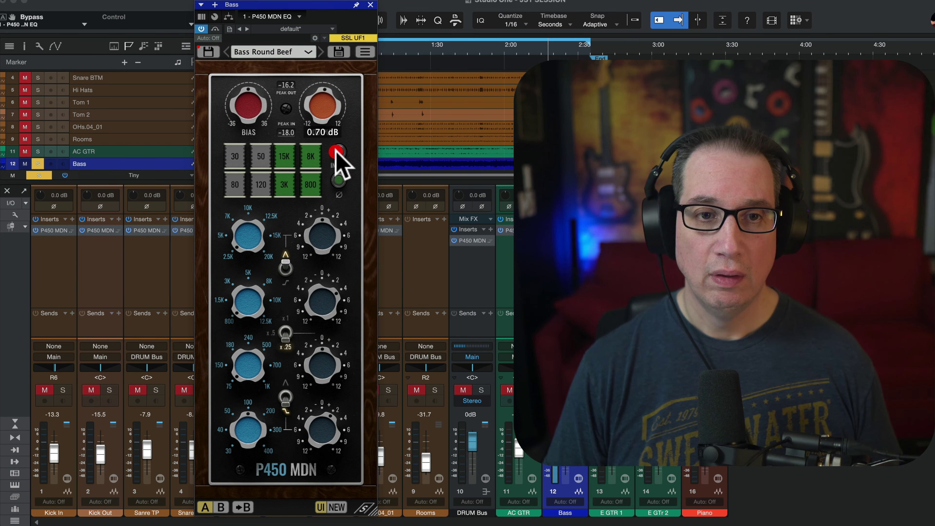
pyautogui.click(337, 152)
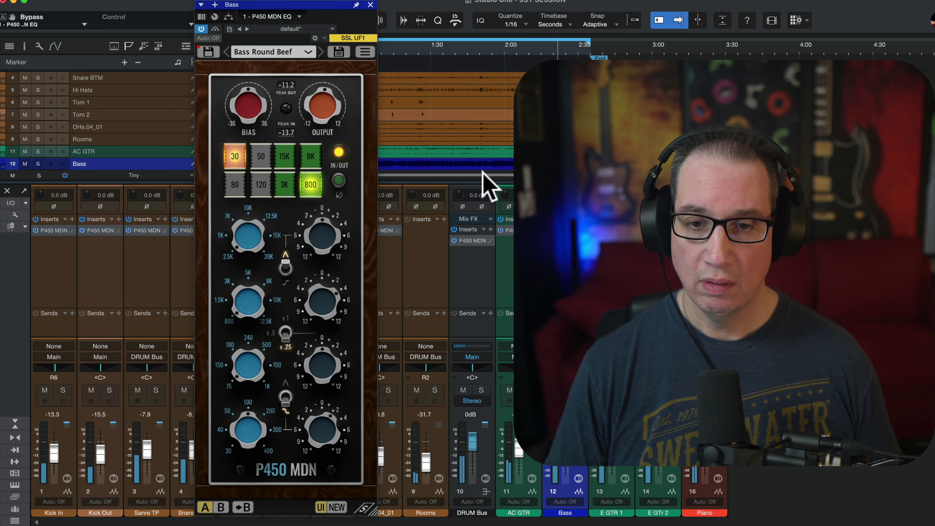
# Close the Bass EQ and lower the E GTR 1 and E GTr 2 faders to -19.8
pyautogui.click(370, 4)
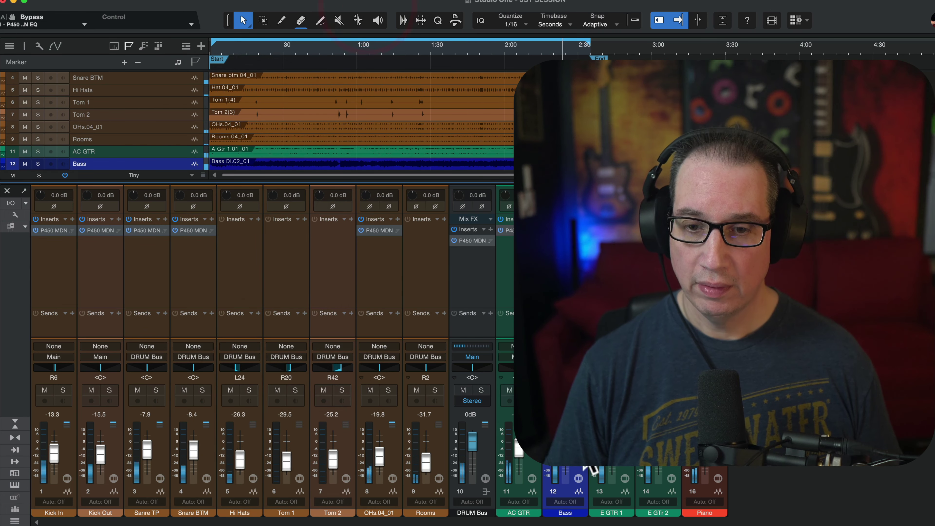
pyautogui.click(611, 424)
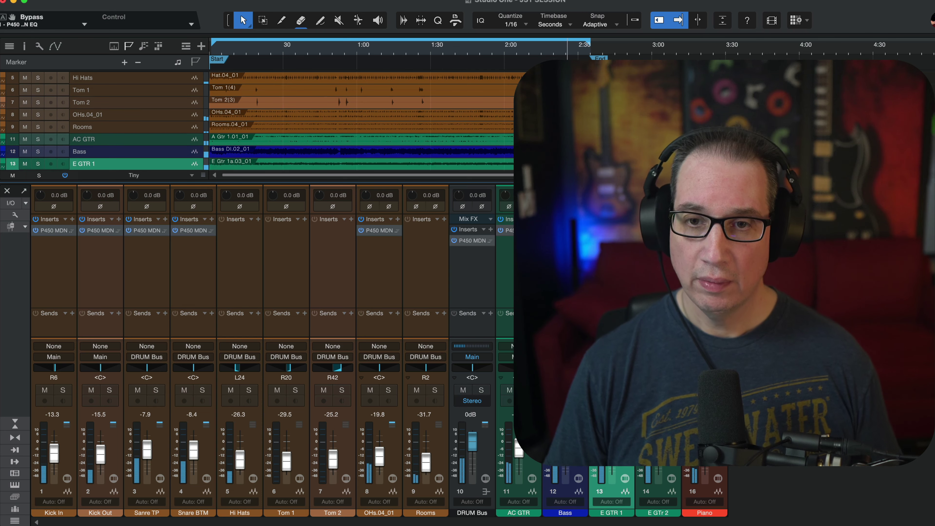
pyautogui.keyDown('shift'); pyautogui.click(658, 423); pyautogui.keyUp('shift')
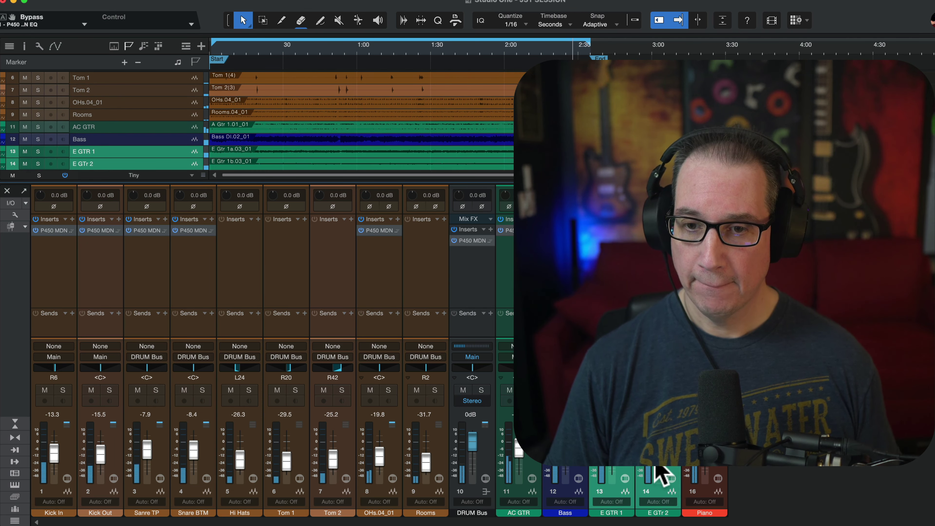
pyautogui.moveTo(663, 467); pyautogui.dragTo(660, 472)
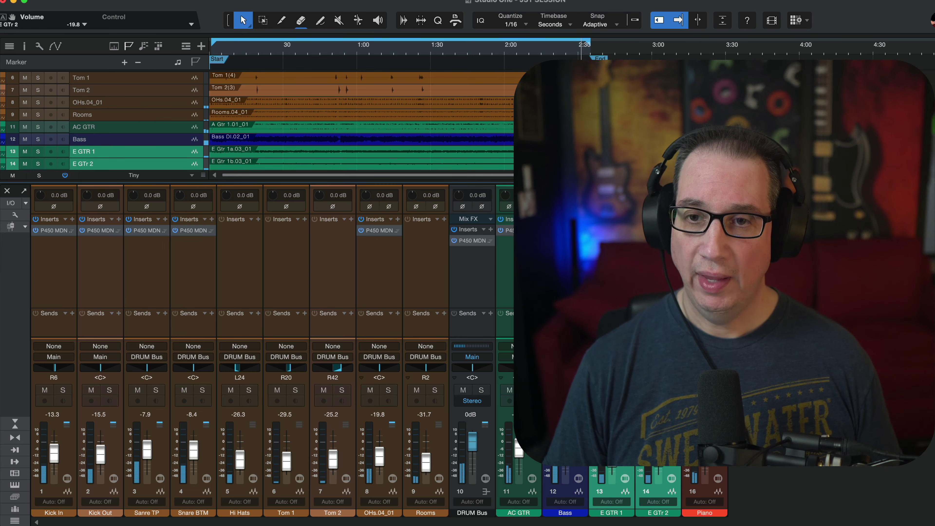
# Open the Piano P450 MDN EQ, start playback and solo the piano
pyautogui.click(705, 423)
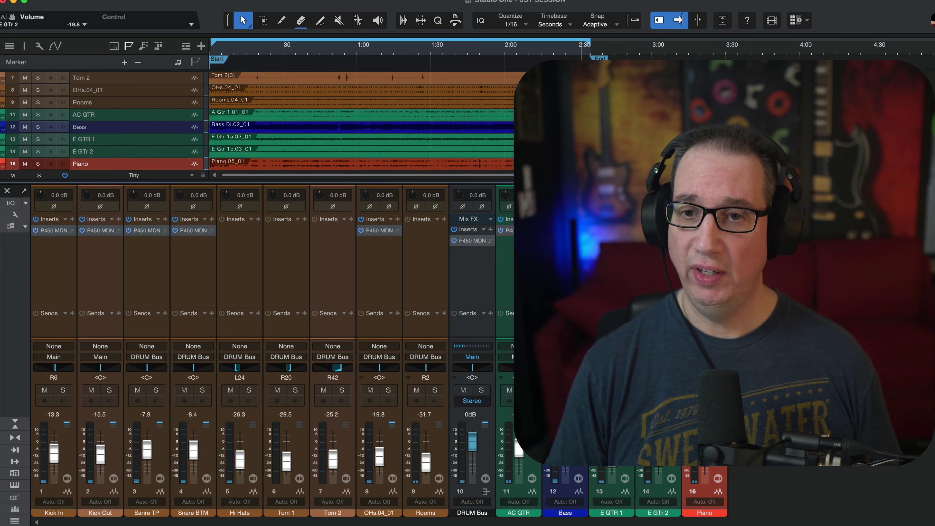
pyautogui.click(704, 230)
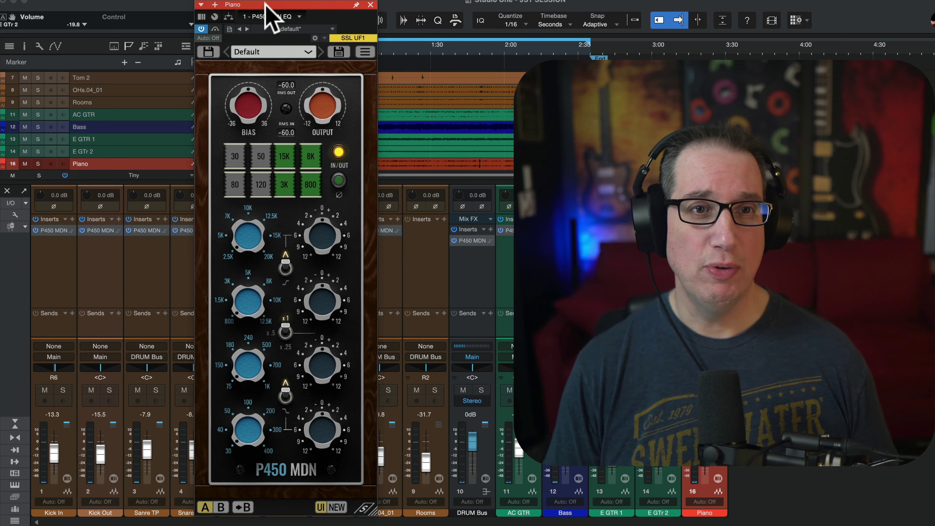
pyautogui.moveTo(265, 4); pyautogui.dragTo(233, 4)
pyautogui.press('space')
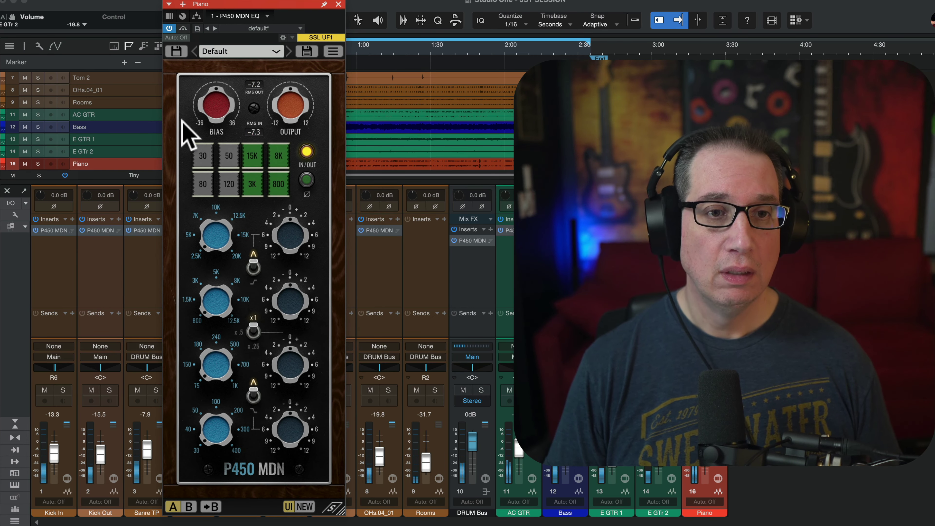
pyautogui.moveTo(216, 107)
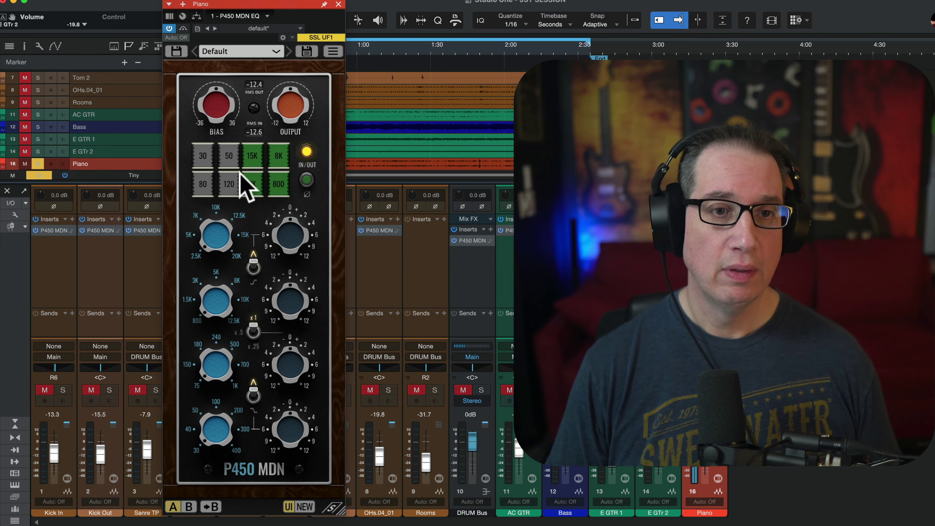
pyautogui.press('s')
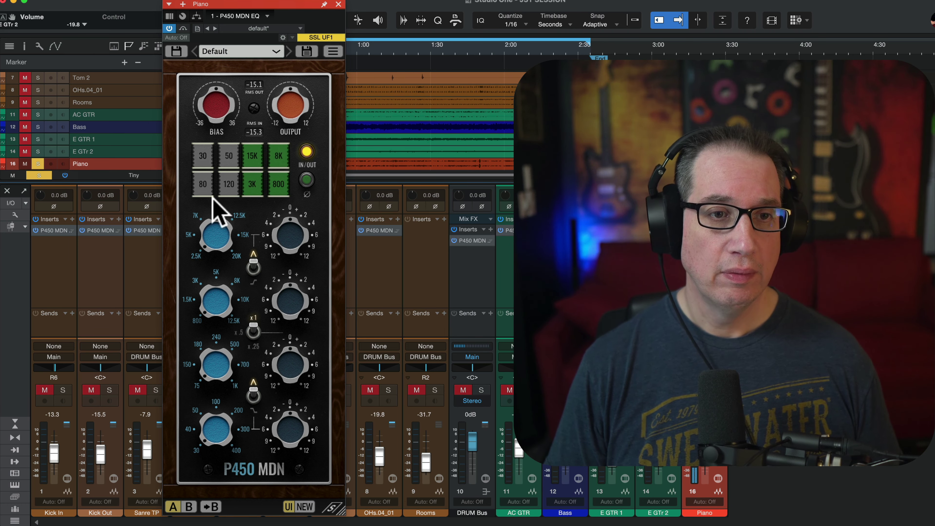
# Engage the 80 Hz high-pass and ease the upper-mid boost from 4.00 to 2.00
pyautogui.click(232, 155)
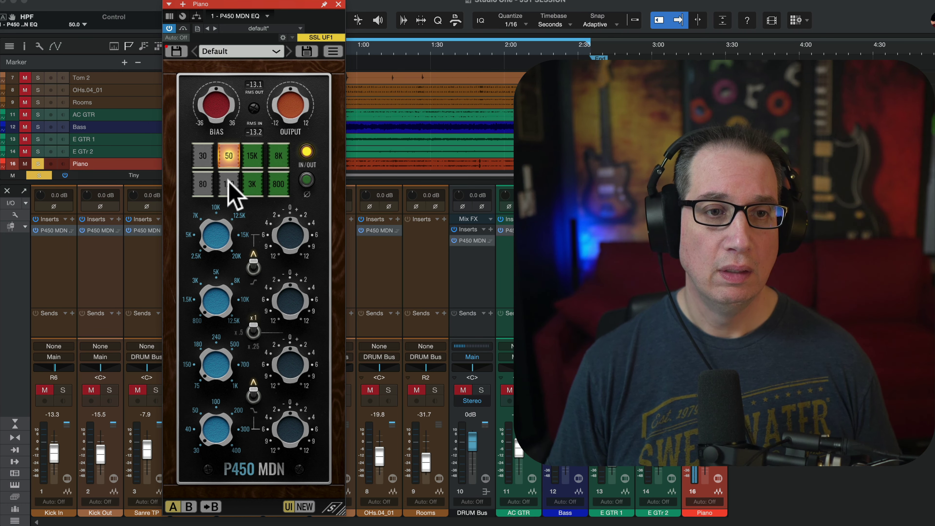
pyautogui.click(202, 184)
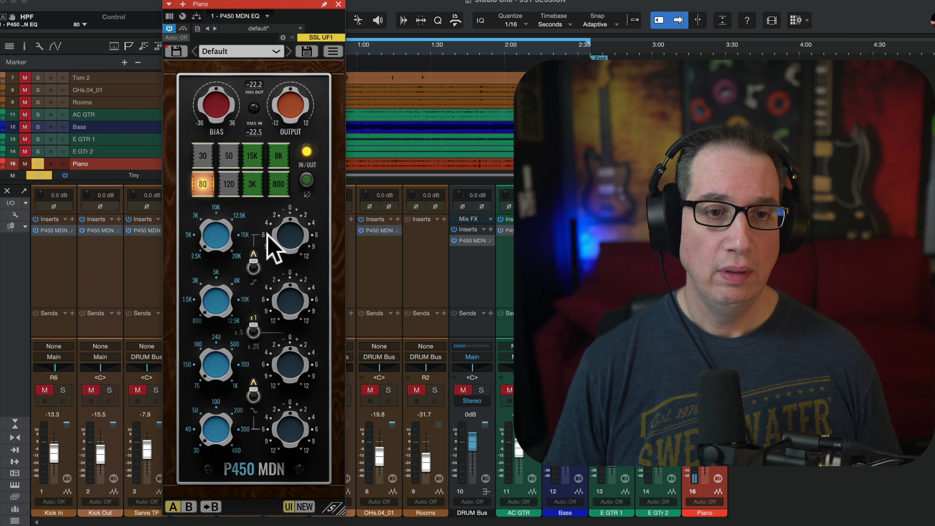
pyautogui.click(217, 166)
pyautogui.click(286, 218)
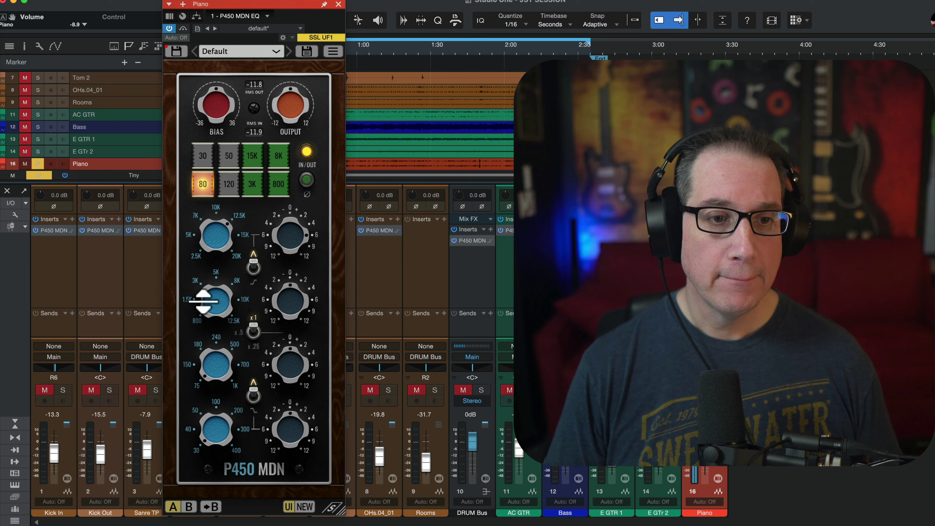
pyautogui.moveTo(292, 277)
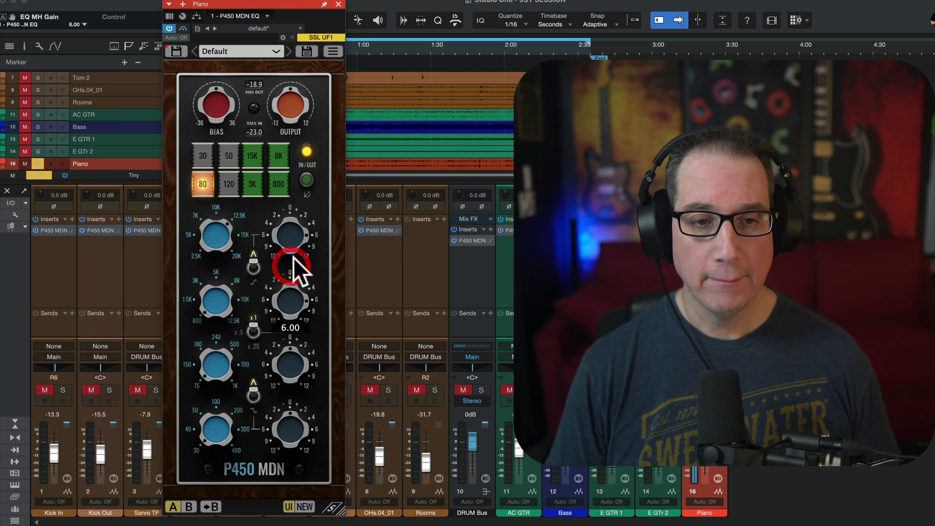
pyautogui.moveTo(293, 295); pyautogui.dragTo(286, 309)
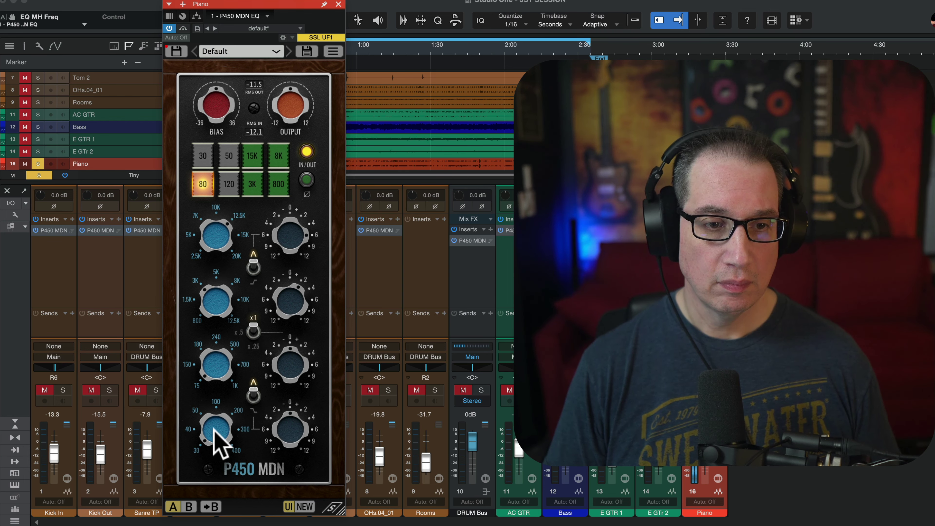
# A/B the piano EQ with bypass, then clear the piano solo
pyautogui.moveTo(294, 431)
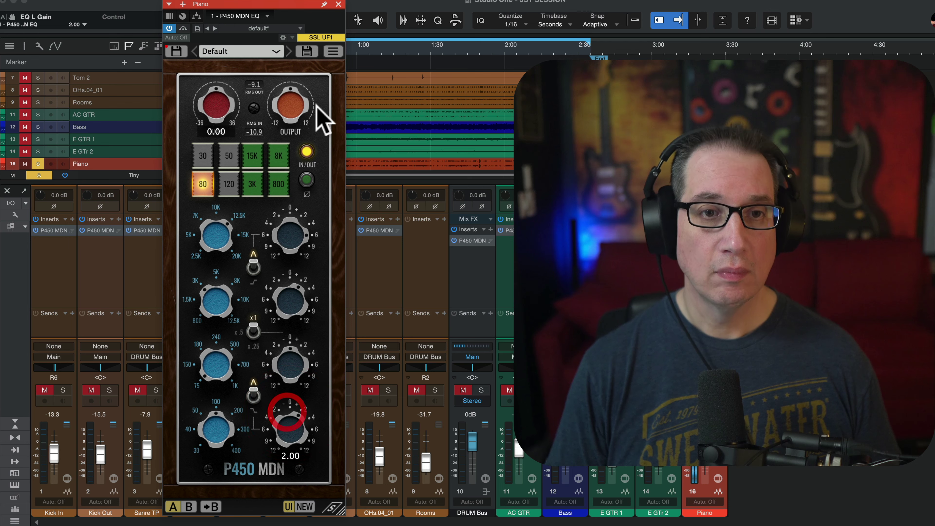
pyautogui.click(307, 153)
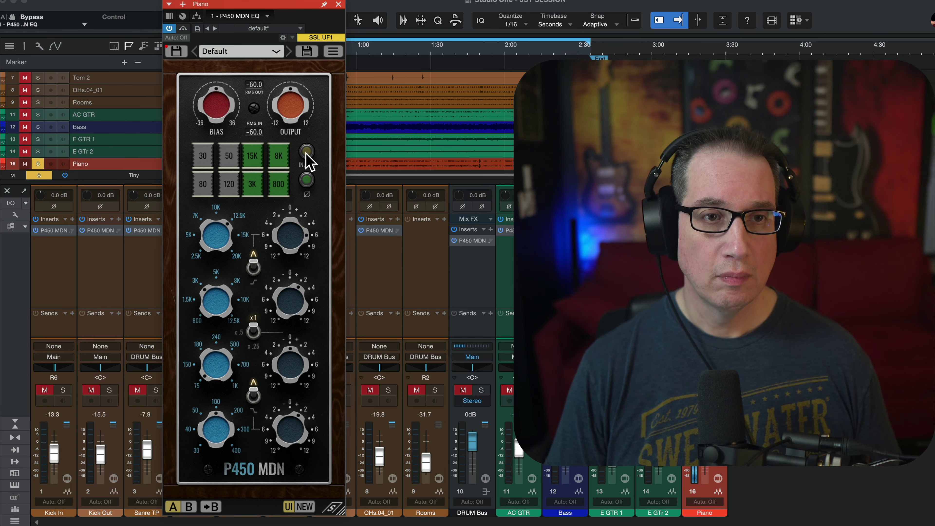
pyautogui.click(306, 153)
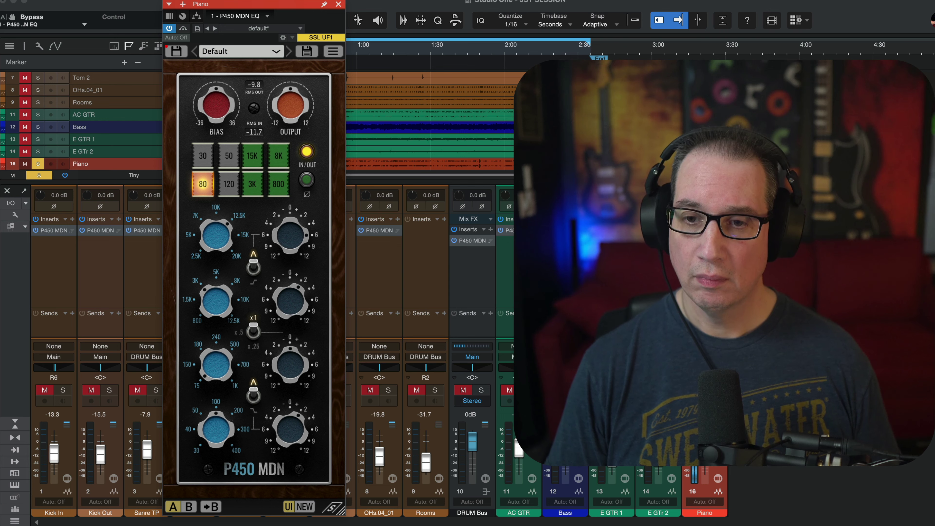
pyautogui.press('s')
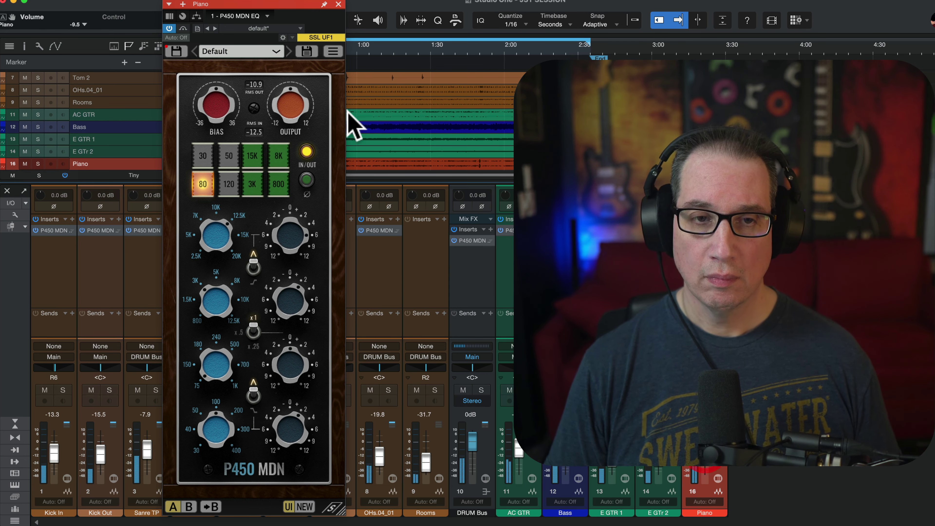
# Close the piano EQ and raise the Kick In through Rooms drum faders about 2 dB
pyautogui.click(338, 5)
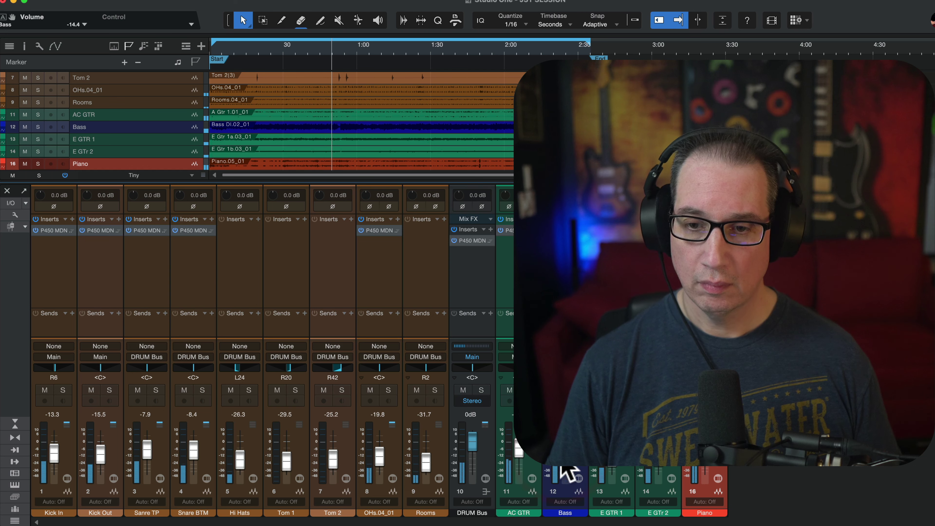
pyautogui.scroll(-3, 710, 470)
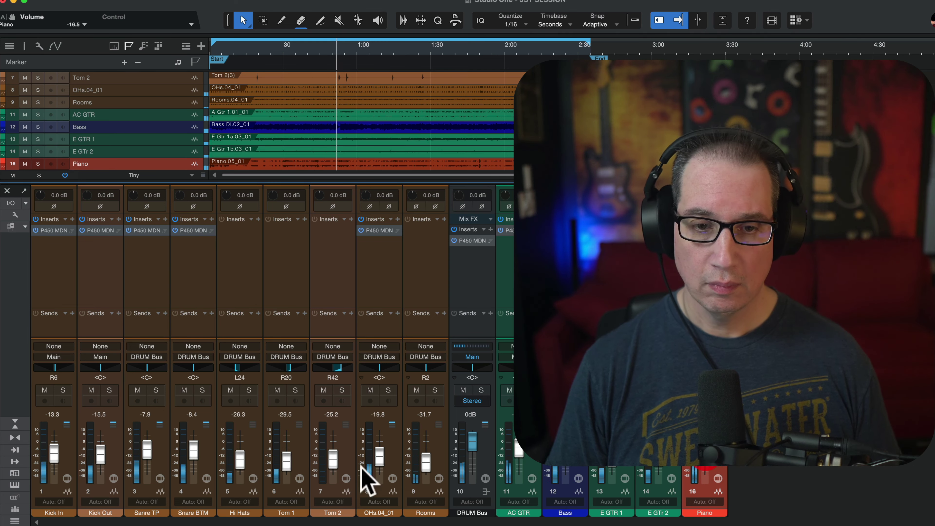
pyautogui.click(75, 304)
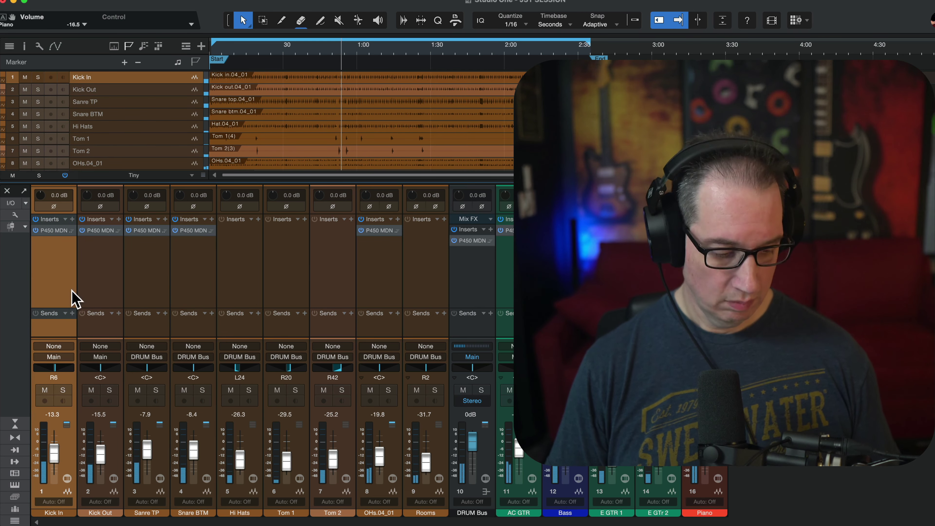
pyautogui.keyDown('shift'); pyautogui.click(409, 283); pyautogui.keyUp('shift')
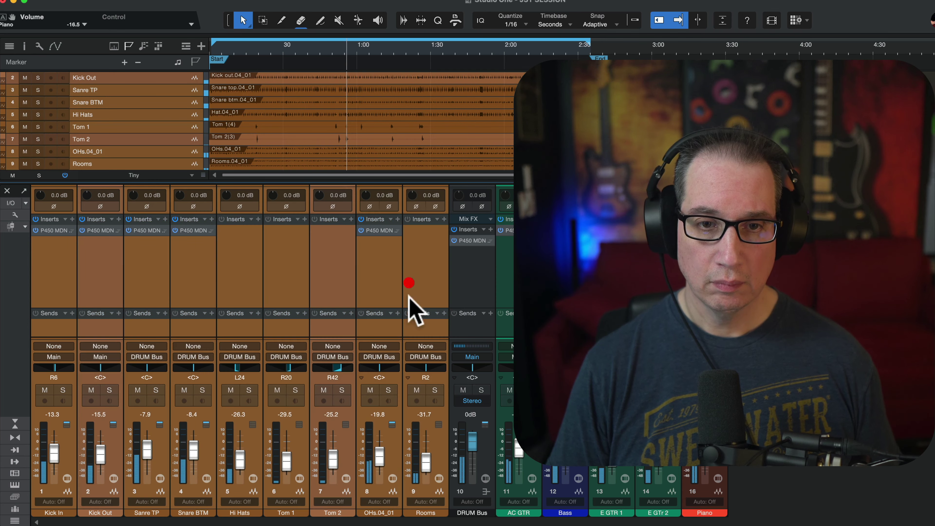
pyautogui.moveTo(429, 481)
pyautogui.mouseDown()
pyautogui.moveTo(427, 463)
pyautogui.moveTo(427, 474)
pyautogui.mouseUp()
pyautogui.click(87, 284)
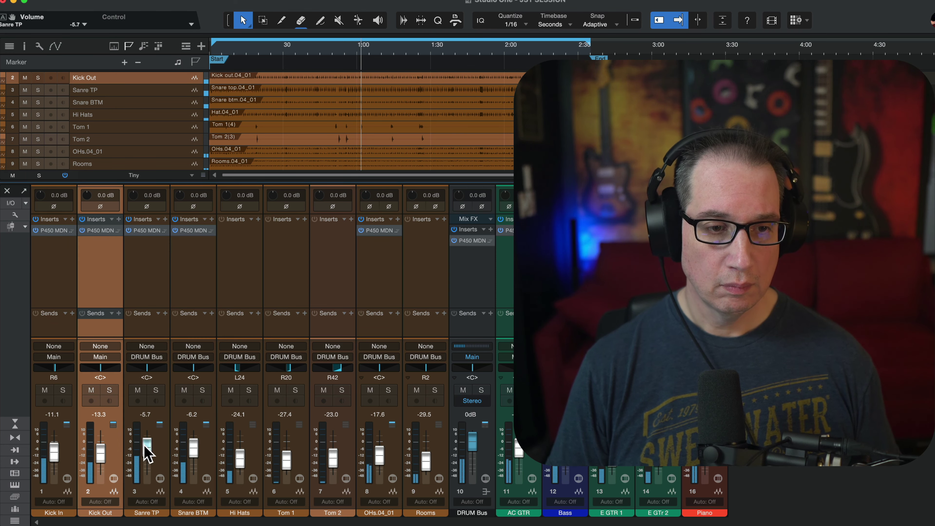
# Lower Snare BTM to -11.1, toggle global insert bypass off and on, and select Kick In
pyautogui.click(146, 445)
pyautogui.moveTo(193, 447); pyautogui.dragTo(194, 453)
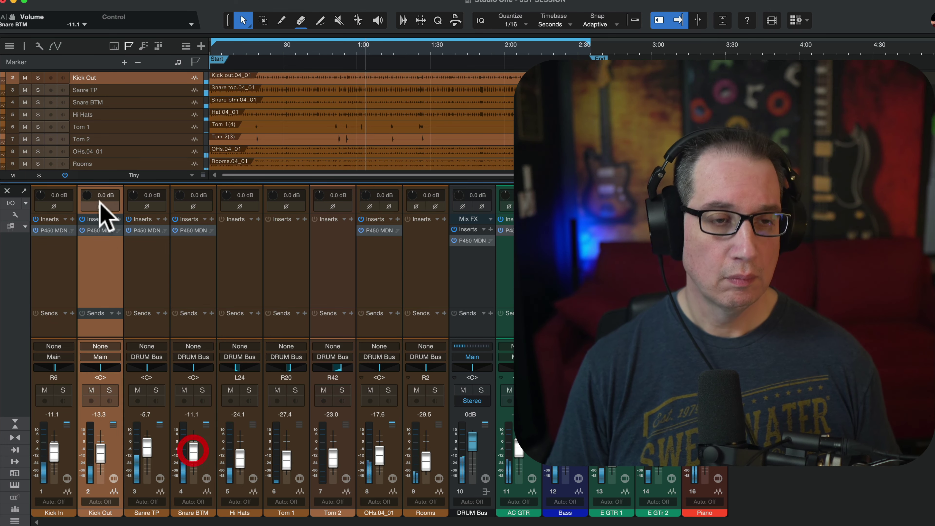
pyautogui.click(65, 175)
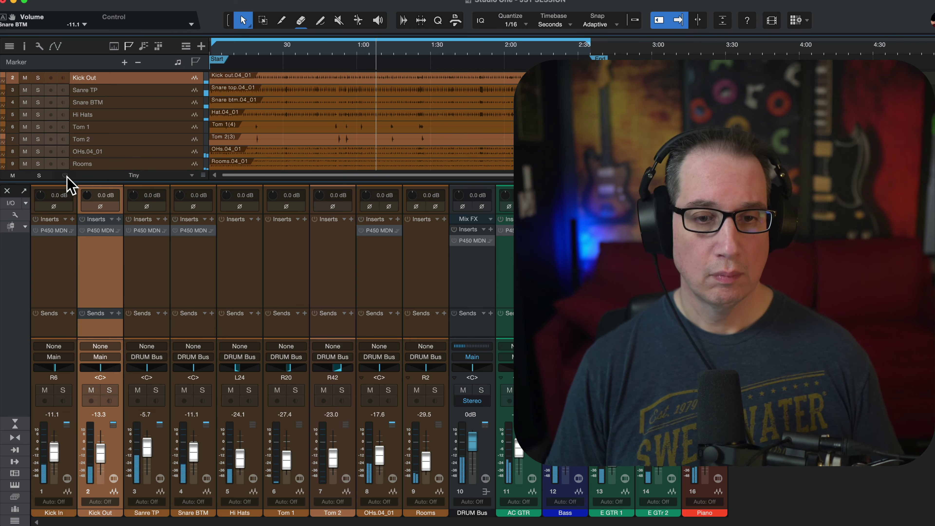
pyautogui.click(65, 175)
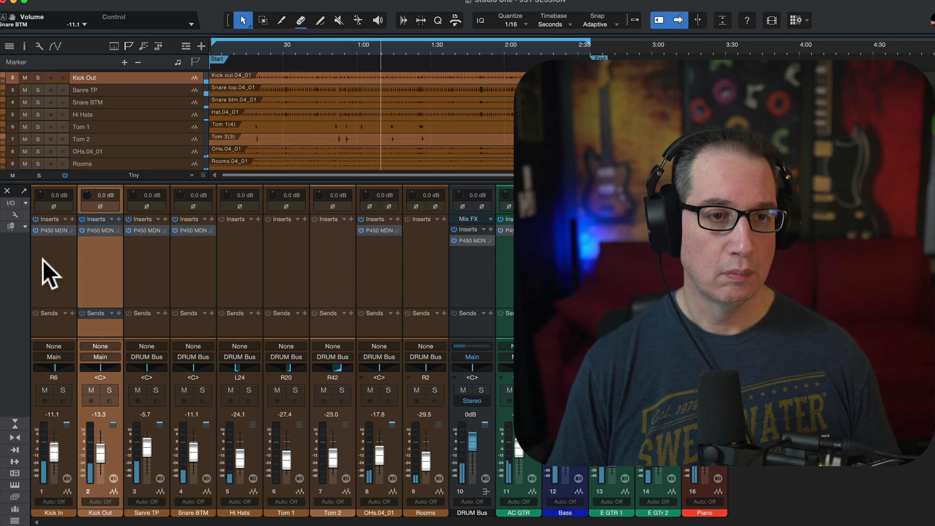
pyautogui.click(55, 280)
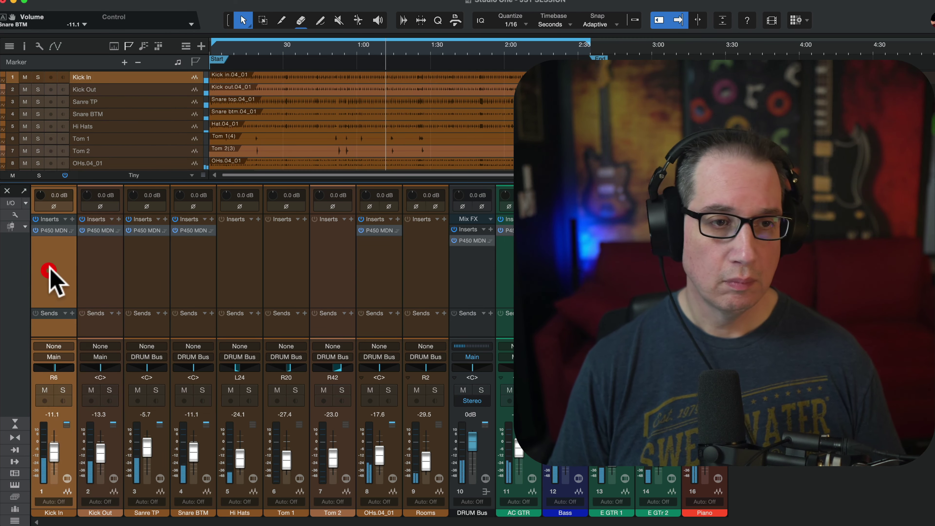
# Open the Kick In P450 MDN EQ and position its window at the left of the mixer
pyautogui.click(53, 230)
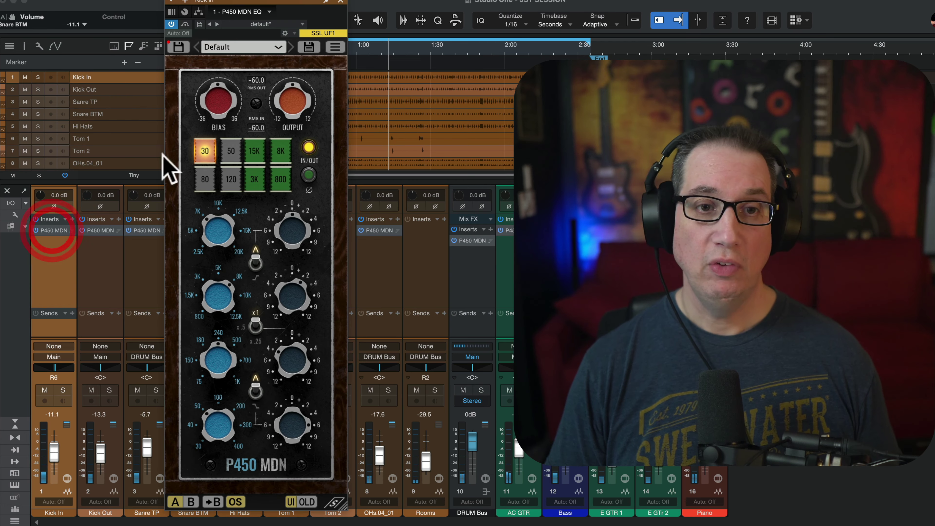
pyautogui.moveTo(246, 11); pyautogui.dragTo(196, 2)
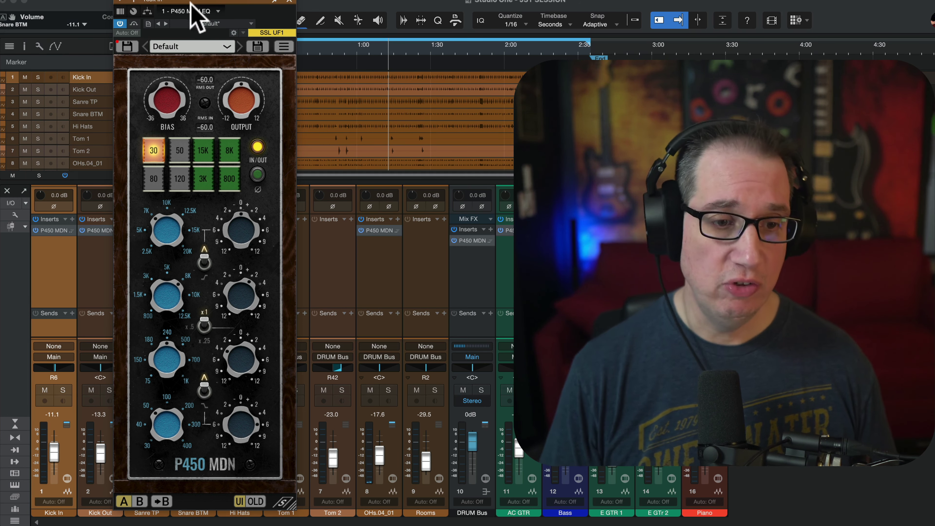
pyautogui.moveTo(207, 1); pyautogui.dragTo(202, 3)
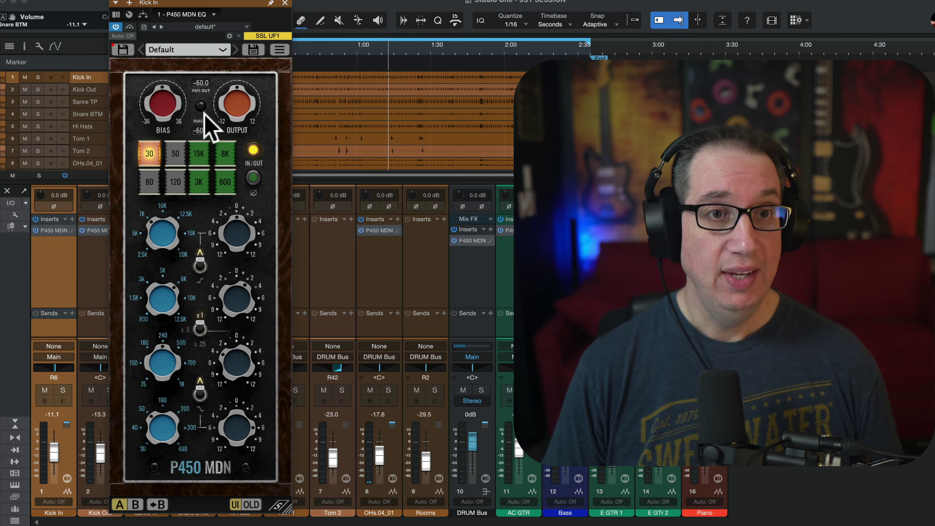
pyautogui.moveTo(227, 5); pyautogui.dragTo(230, 7)
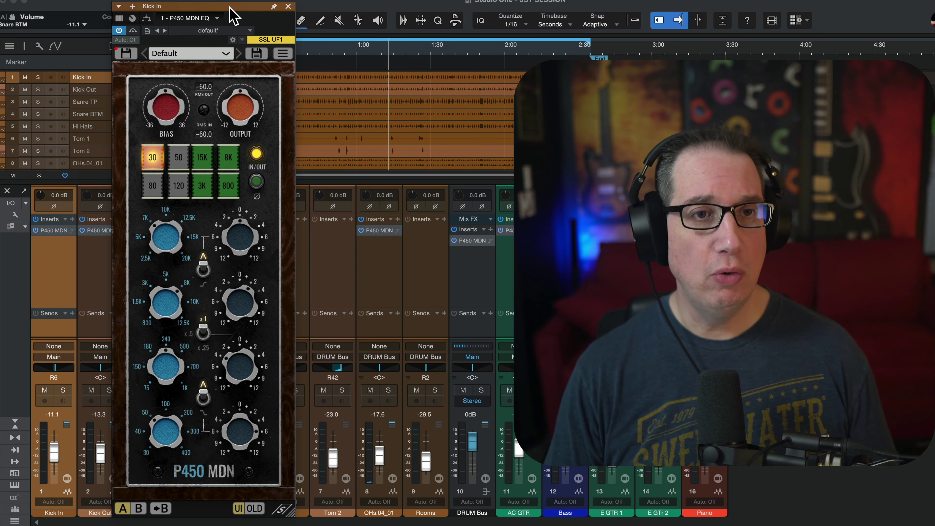
pyautogui.moveTo(212, 2); pyautogui.dragTo(216, 0)
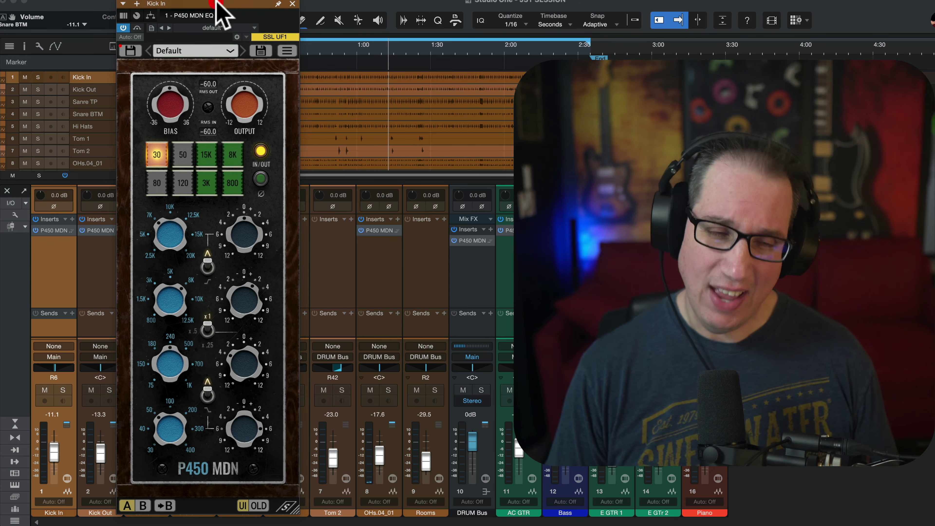